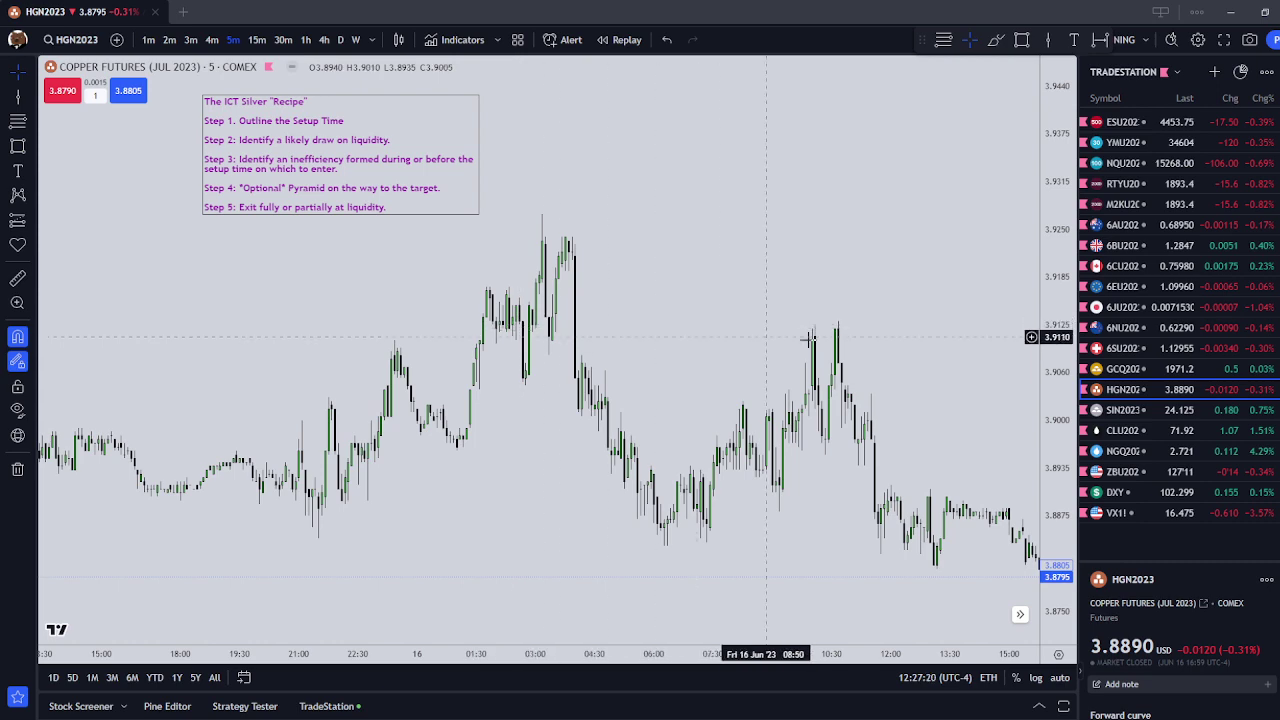
# Mark the setup window with vertical lines at 03:00 and 04:00 on Fri 16 Jun '23
pyautogui.moveTo(561, 317); pyautogui.dragTo(413, 260)
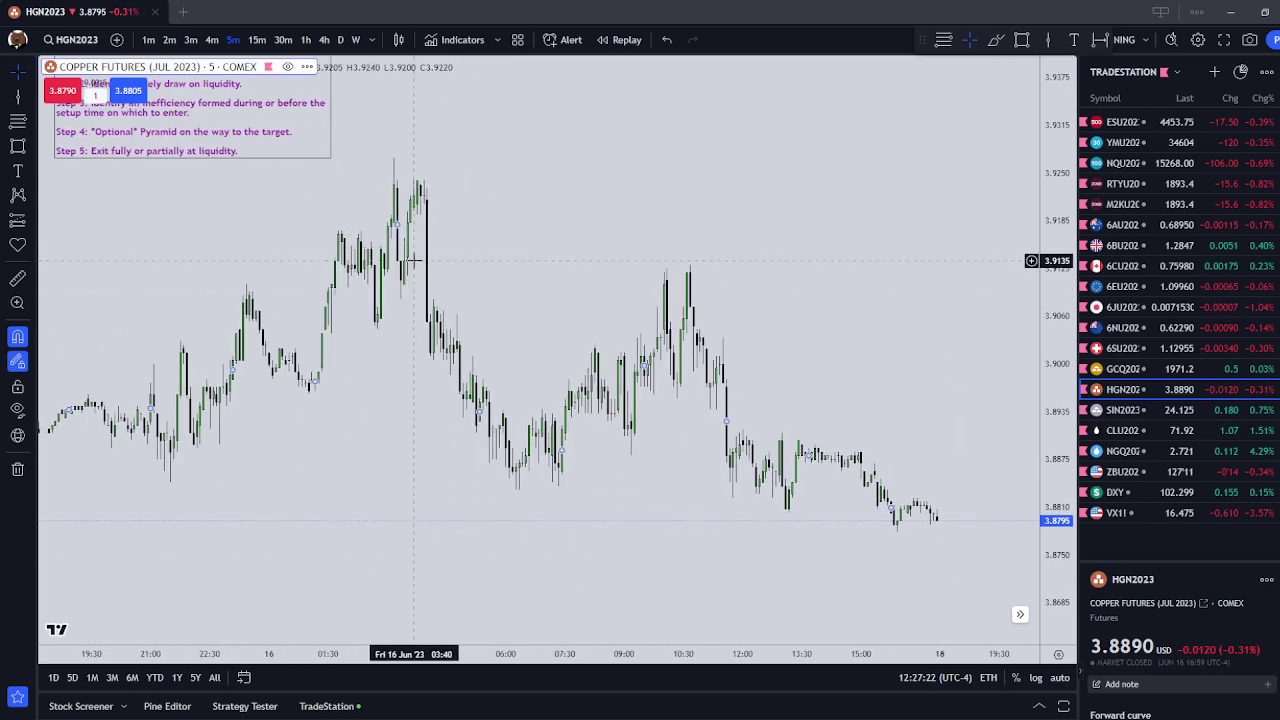
pyautogui.moveTo(598, 286); pyautogui.dragTo(799, 360)
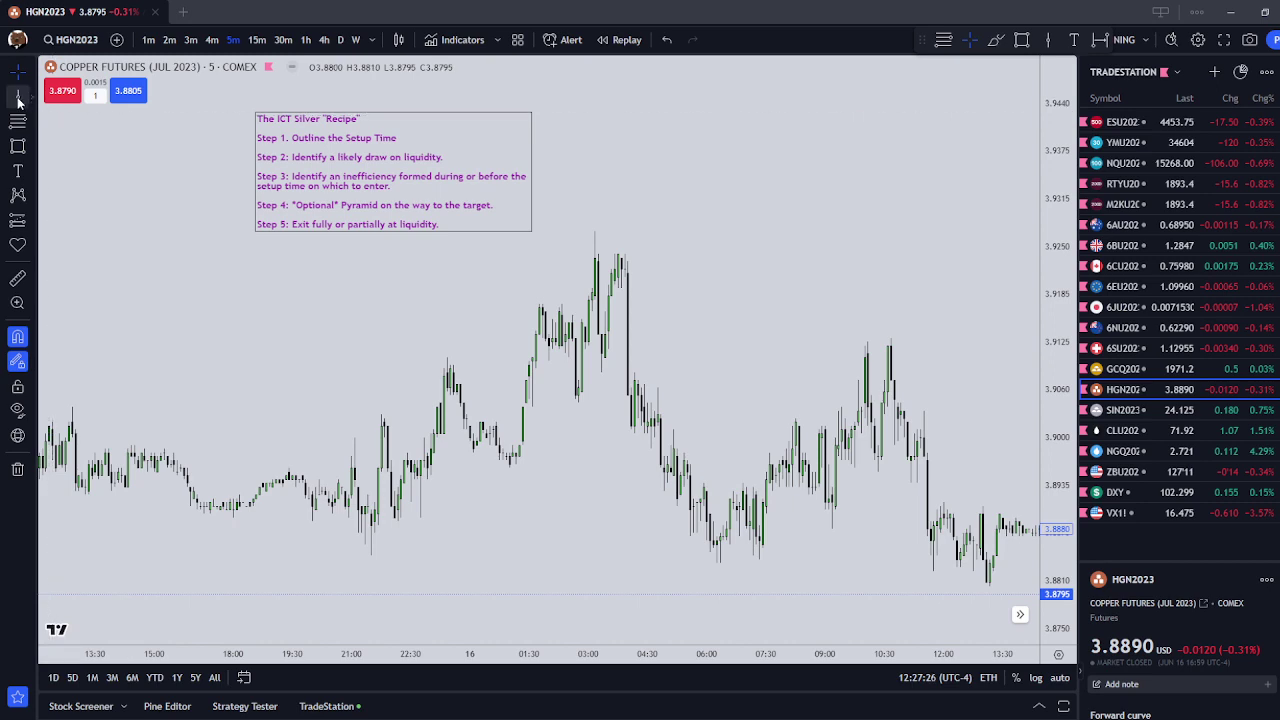
pyautogui.scroll(2, 869, 297)
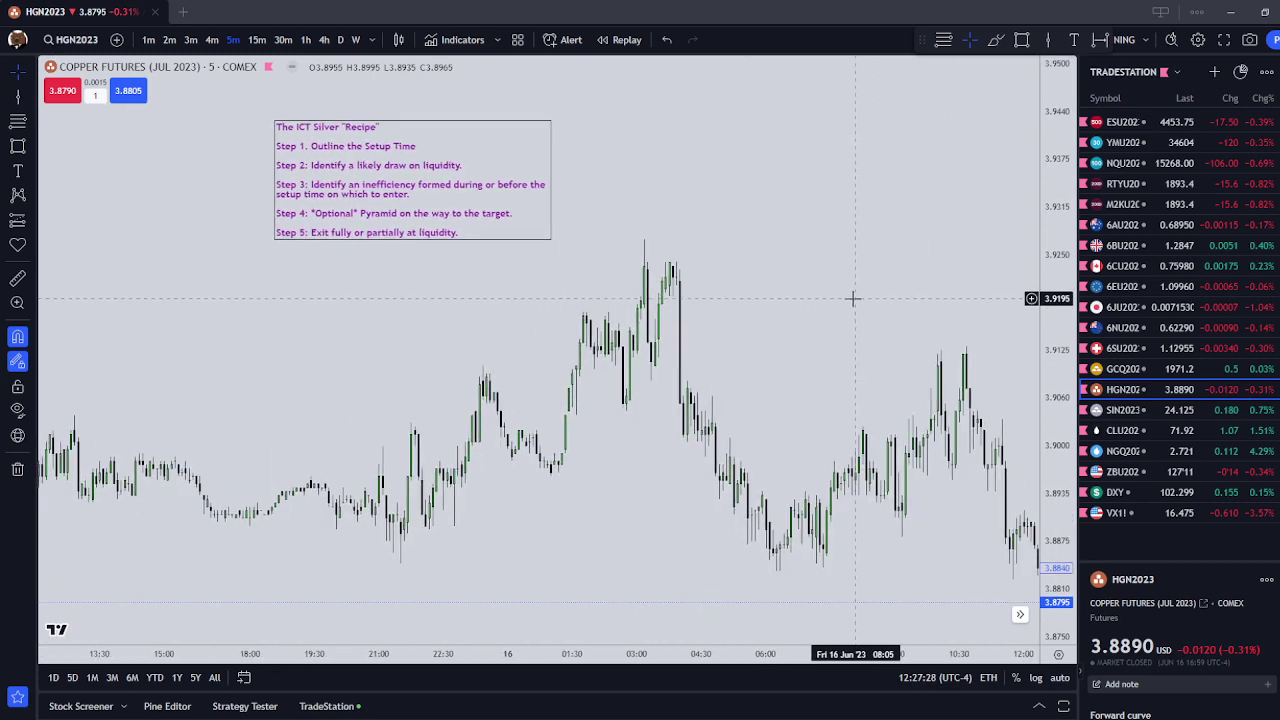
pyautogui.moveTo(853, 298); pyautogui.dragTo(808, 300)
pyautogui.click(17, 100)
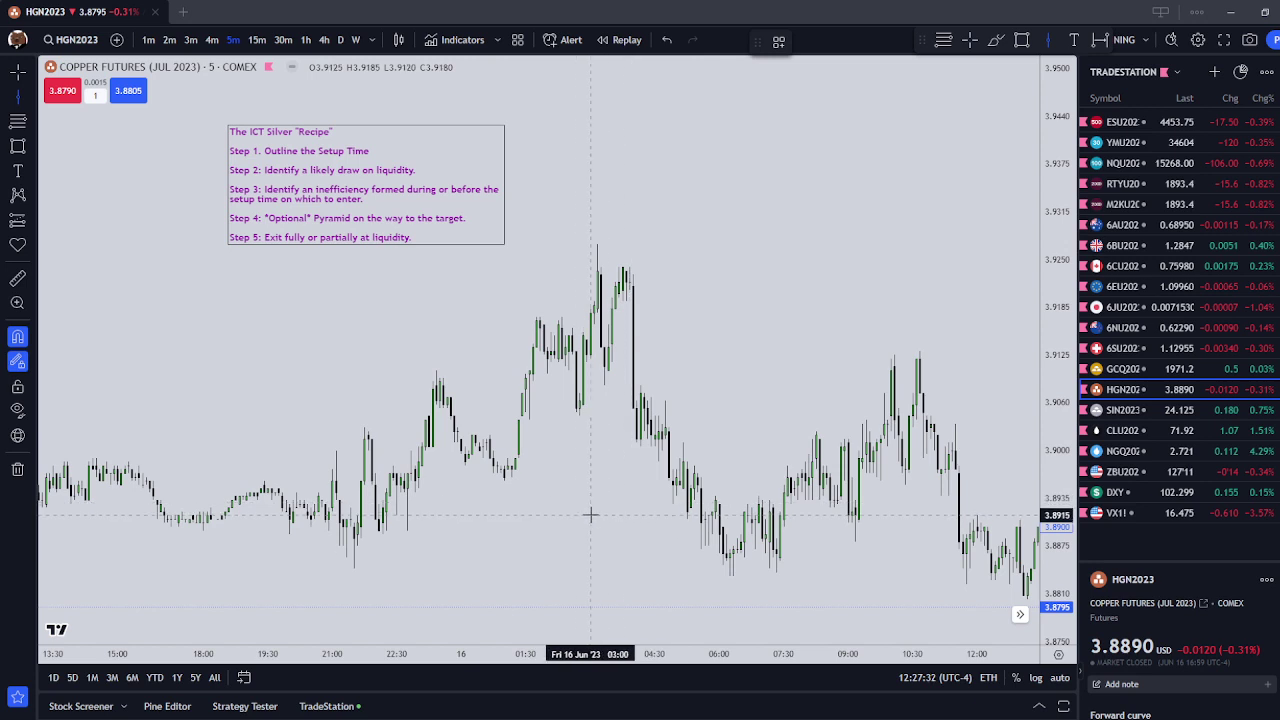
pyautogui.click(590, 514)
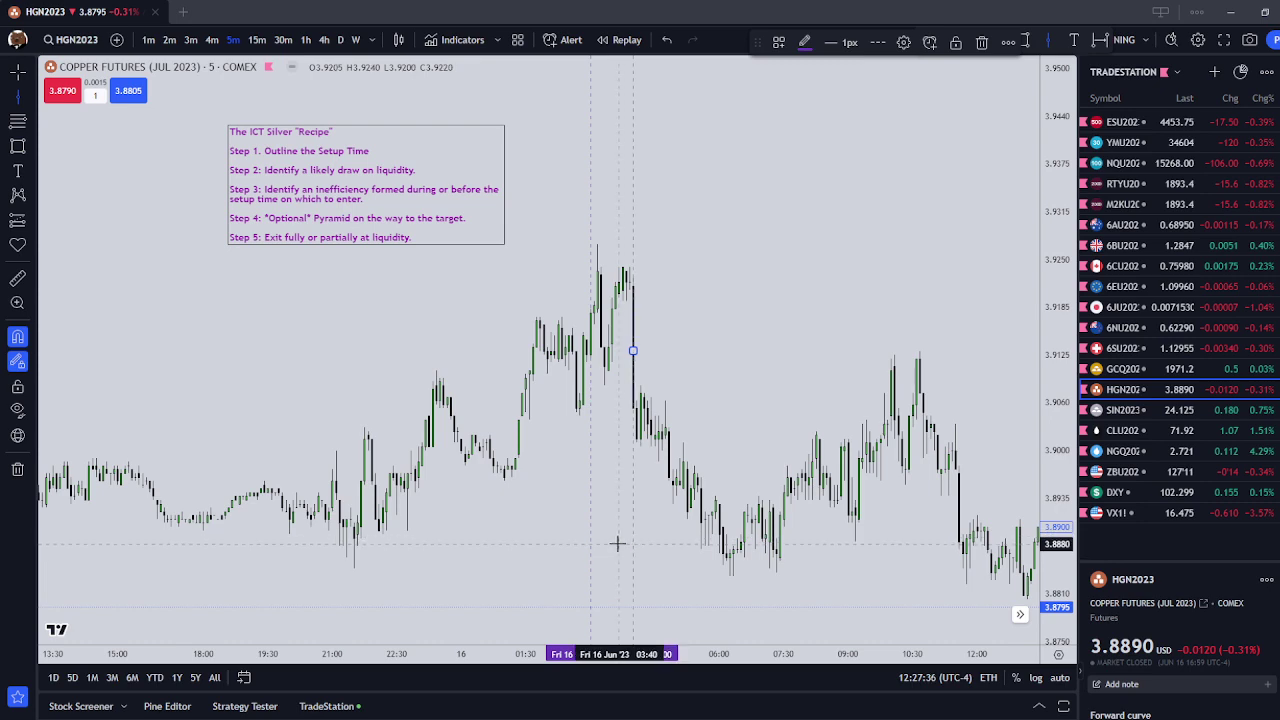
pyautogui.press('Escape')
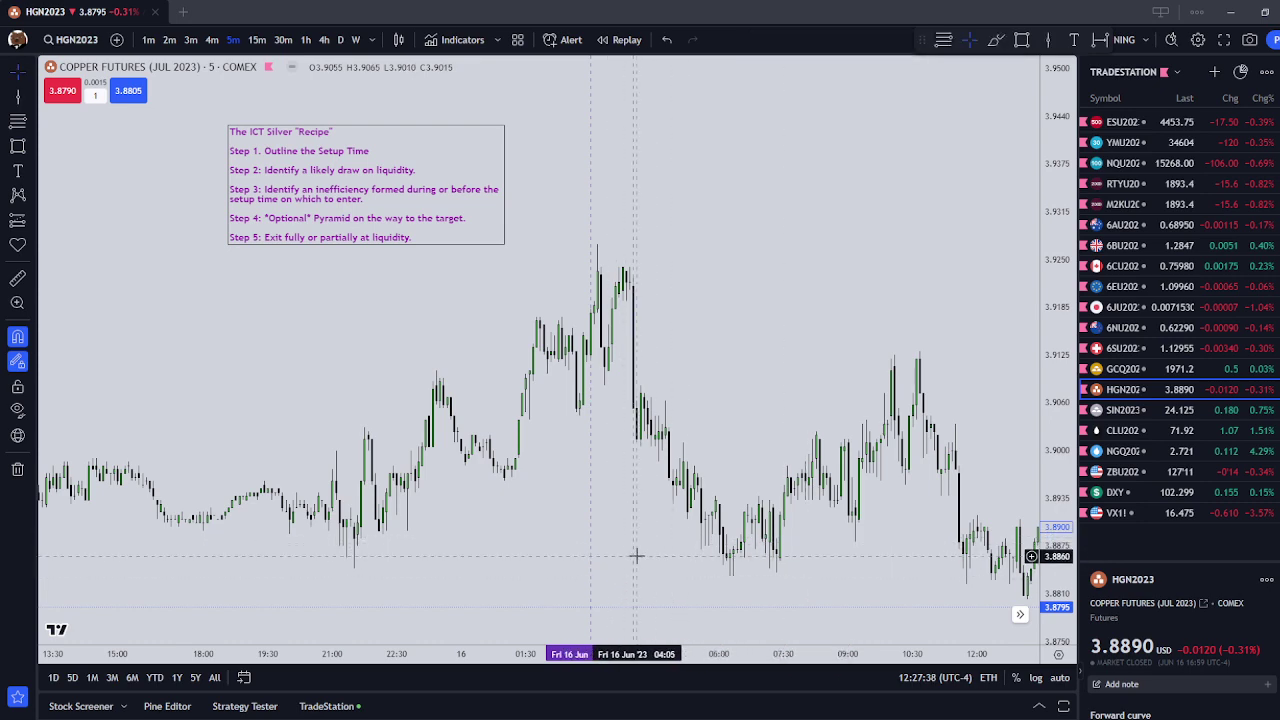
# Draw a rectangle under the 01:00 low from 3.8960 to 3.8920, extending to 06:35, and apply the Silver Draw on Liquidity template
pyautogui.scroll(2, 691, 562)
pyautogui.moveTo(692, 446); pyautogui.dragTo(818, 504)
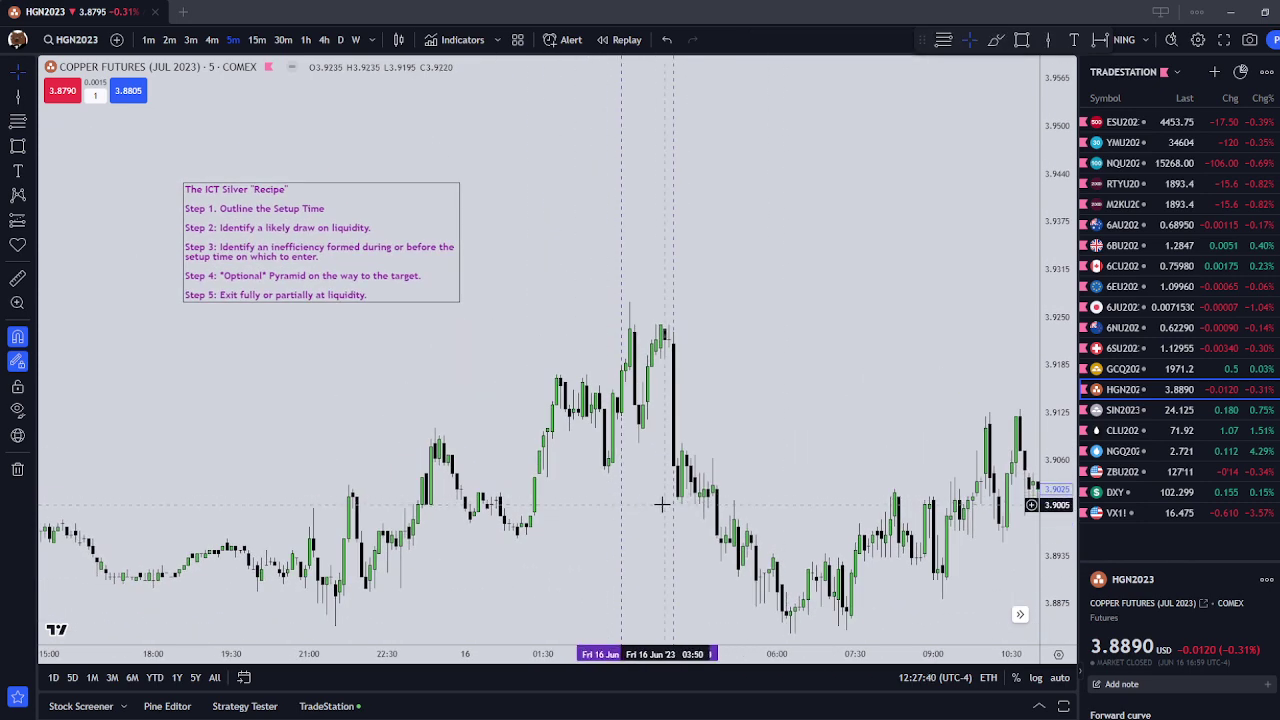
pyautogui.moveTo(797, 317); pyautogui.dragTo(746, 214)
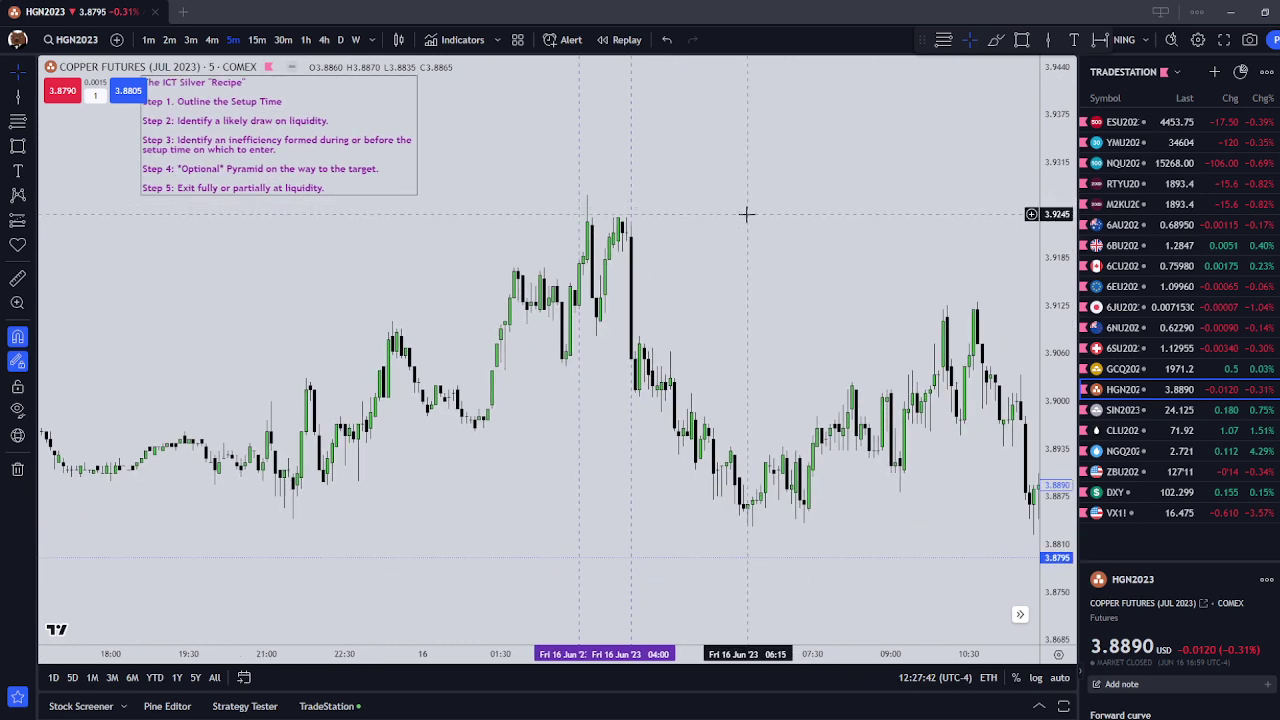
pyautogui.scroll(-1, 746, 214)
pyautogui.moveTo(798, 273); pyautogui.dragTo(764, 294)
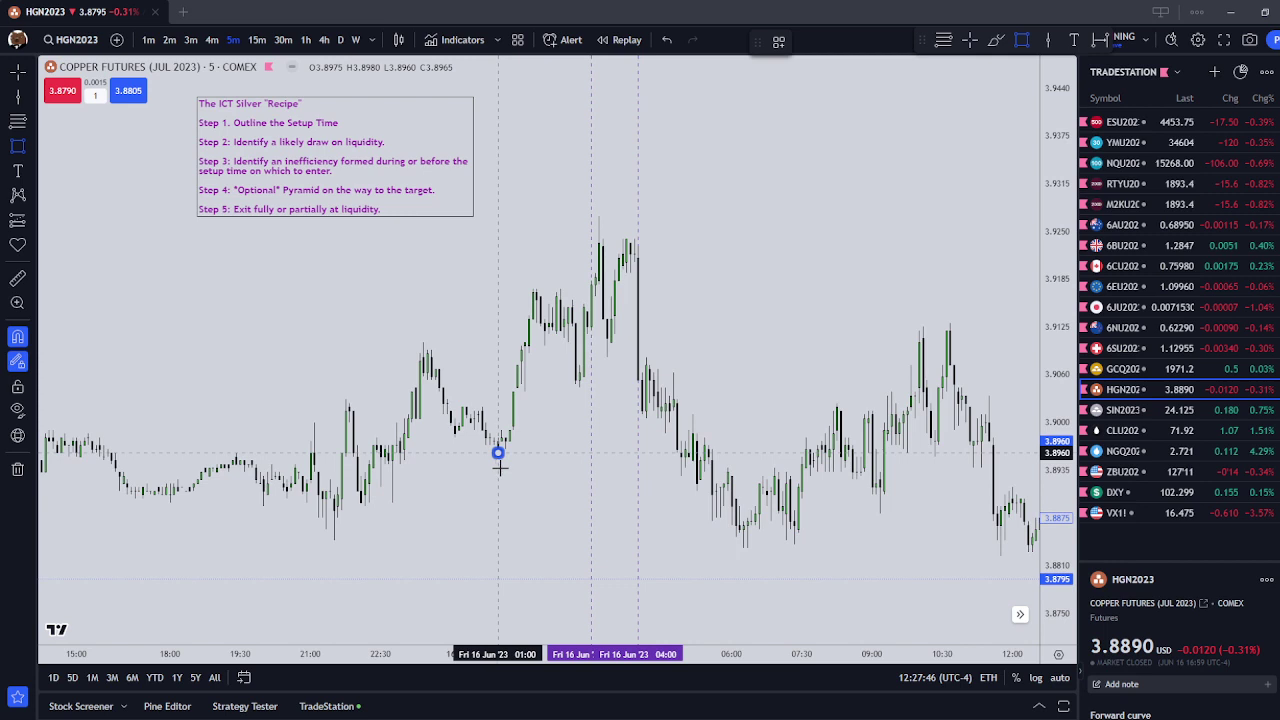
pyautogui.moveTo(499, 467); pyautogui.dragTo(759, 484)
pyautogui.click(778, 40)
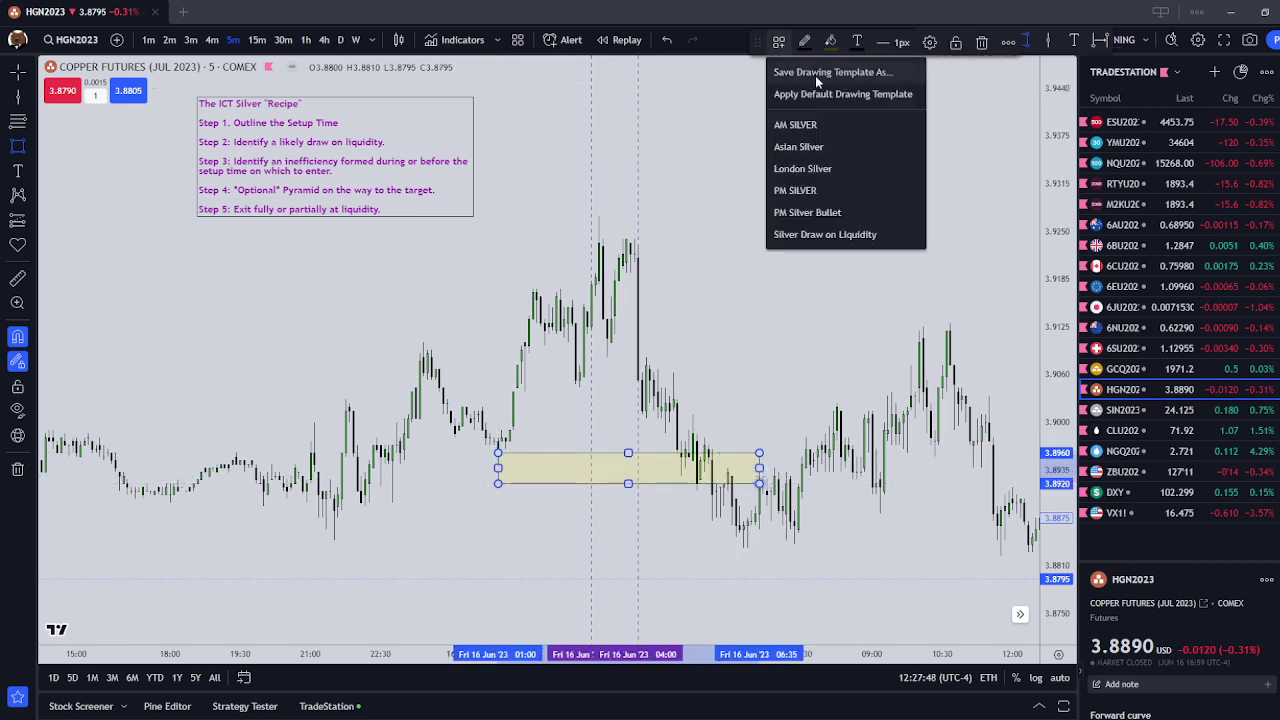
pyautogui.click(826, 233)
pyautogui.press('Escape')
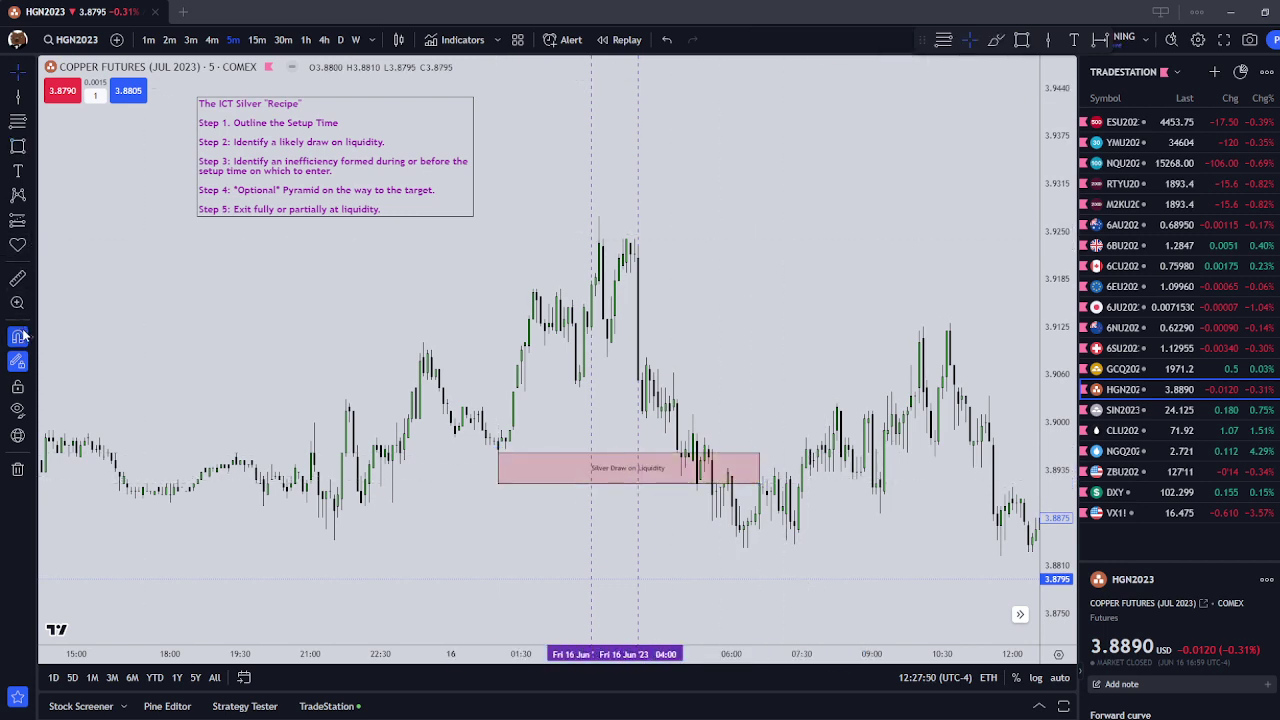
# With magnet snapping off, box the zone below the 15 Jun 21:30 low from 3.8845 to 3.8810 using the Silver Draw on Liquidity template
pyautogui.click(14, 148)
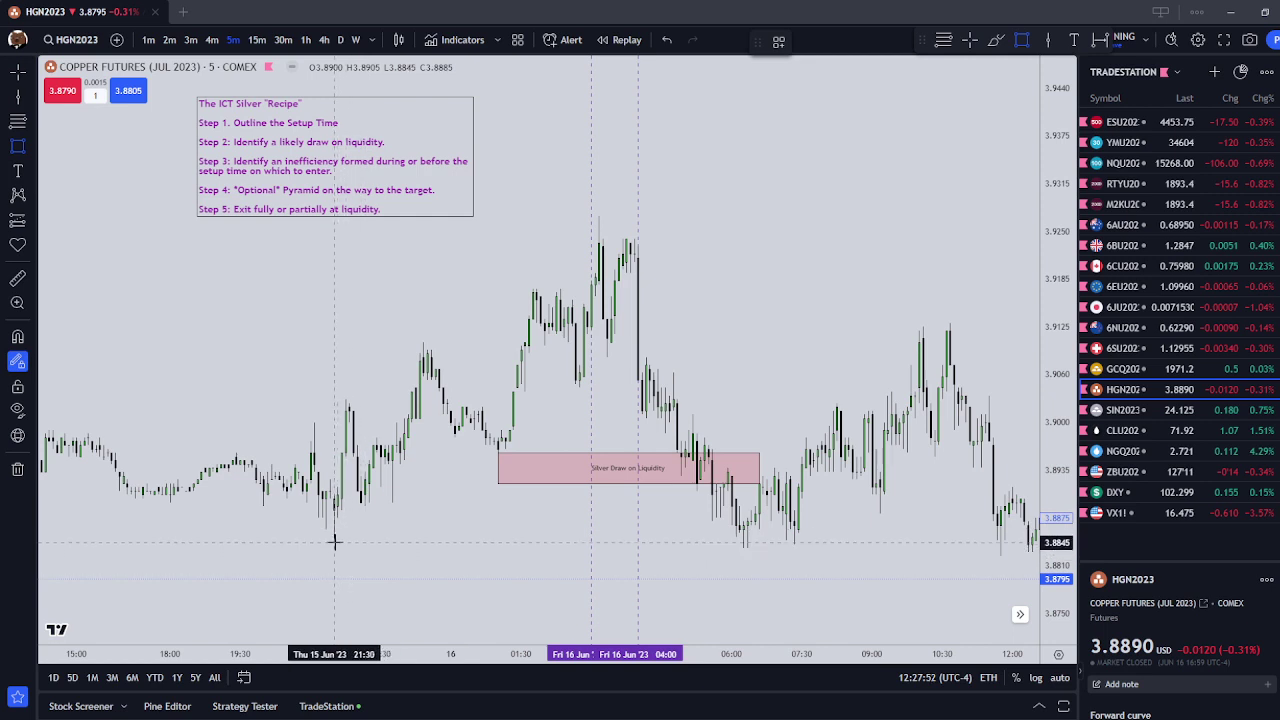
pyautogui.moveTo(334, 541); pyautogui.dragTo(852, 566)
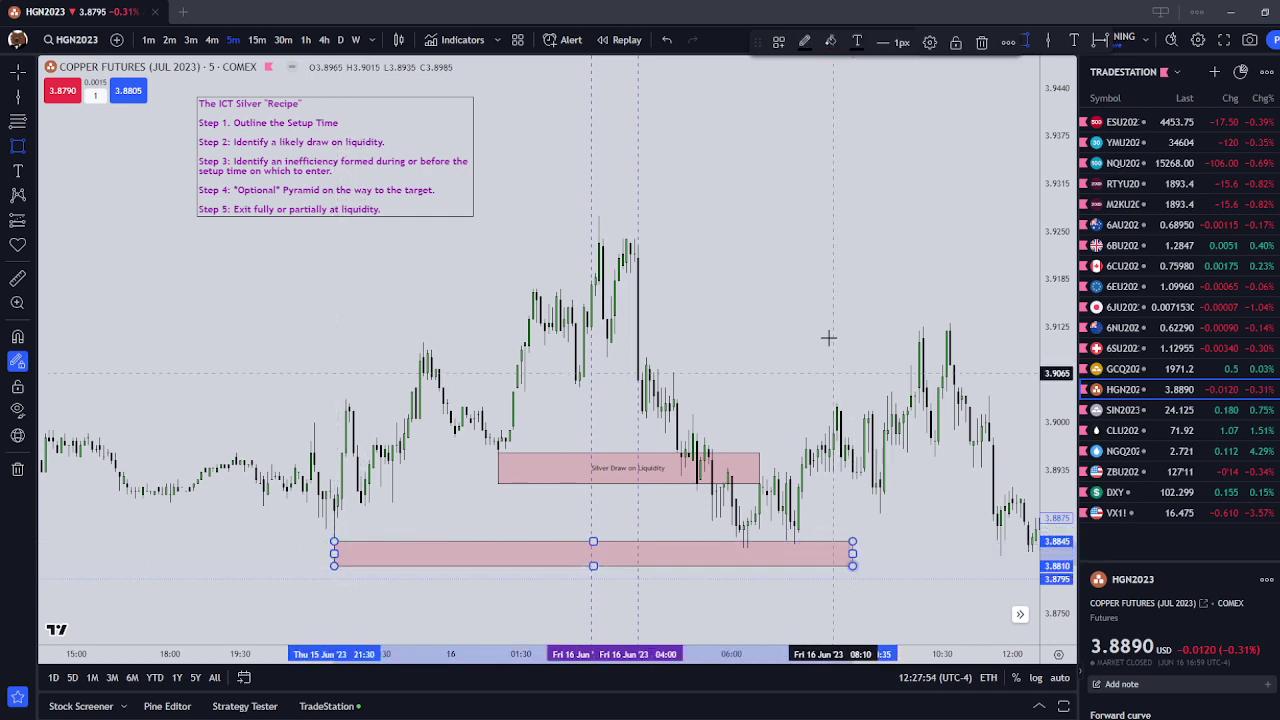
pyautogui.click(781, 44)
pyautogui.click(830, 234)
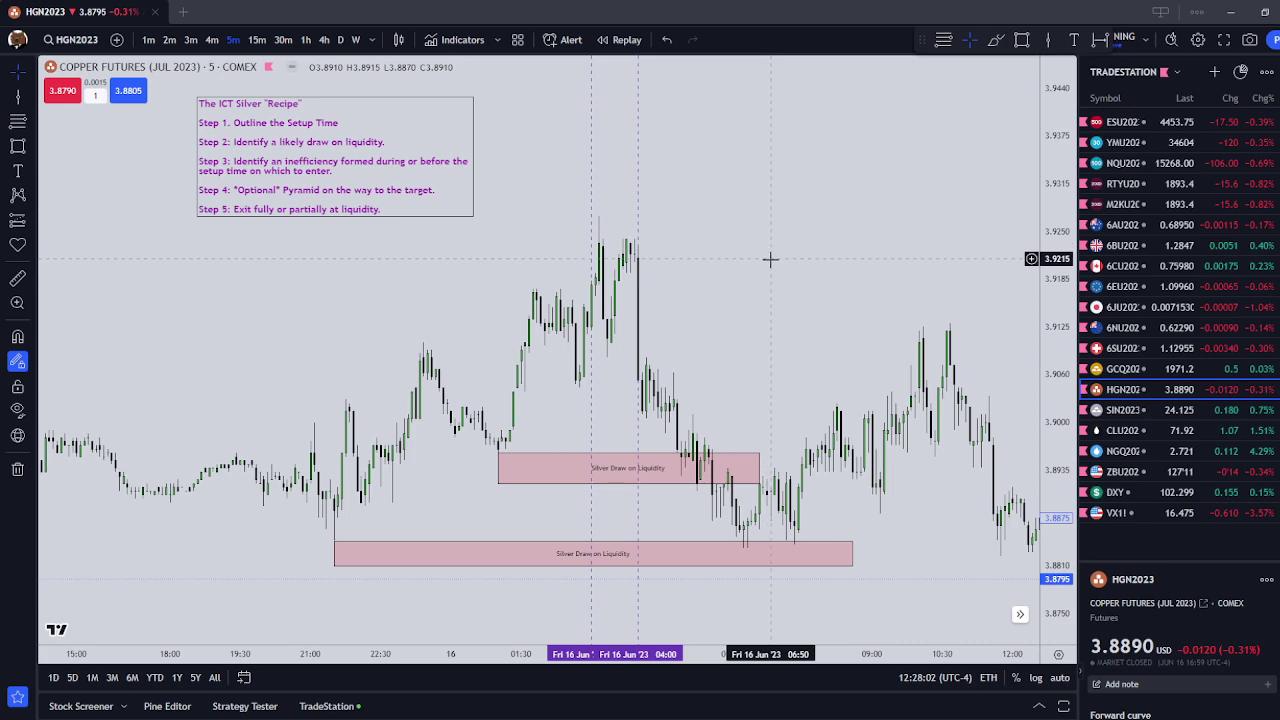
# Stretch the price scale around the setup window and switch the chart to the 4-minute timeframe
pyautogui.moveTo(769, 245); pyautogui.dragTo(830, 251)
pyautogui.scroll(1, 830, 251)
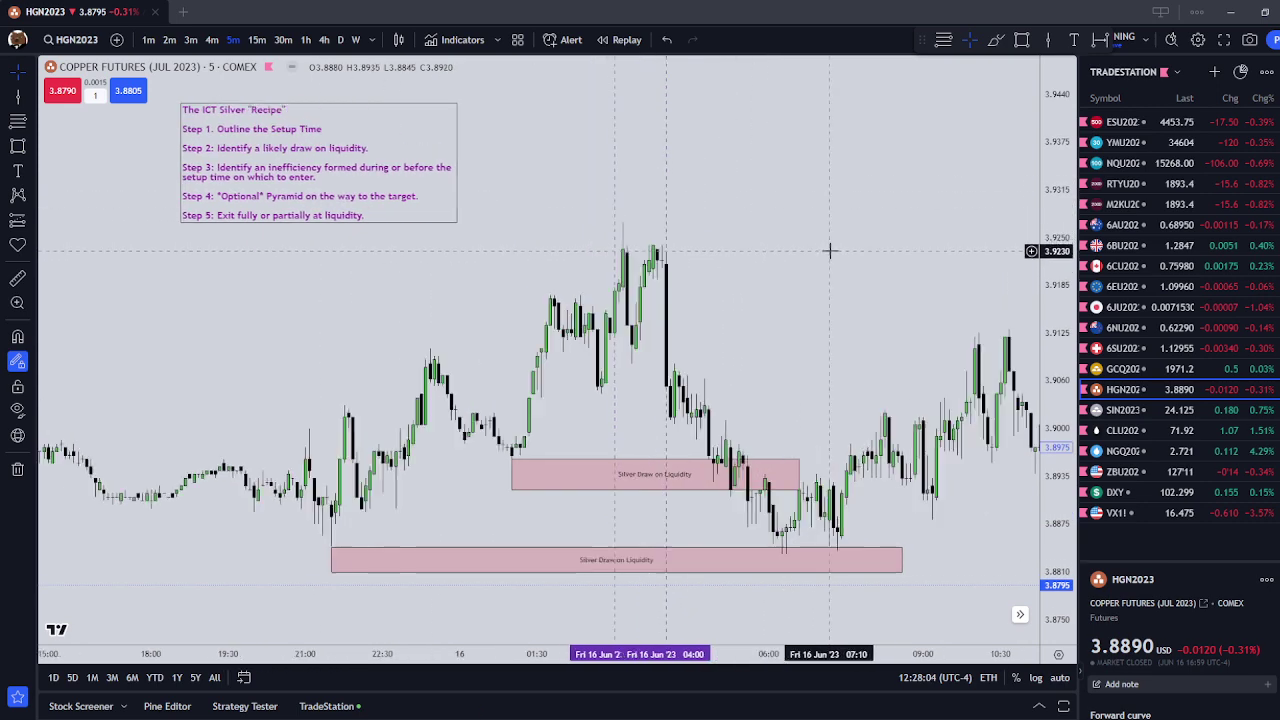
pyautogui.scroll(3, 829, 251)
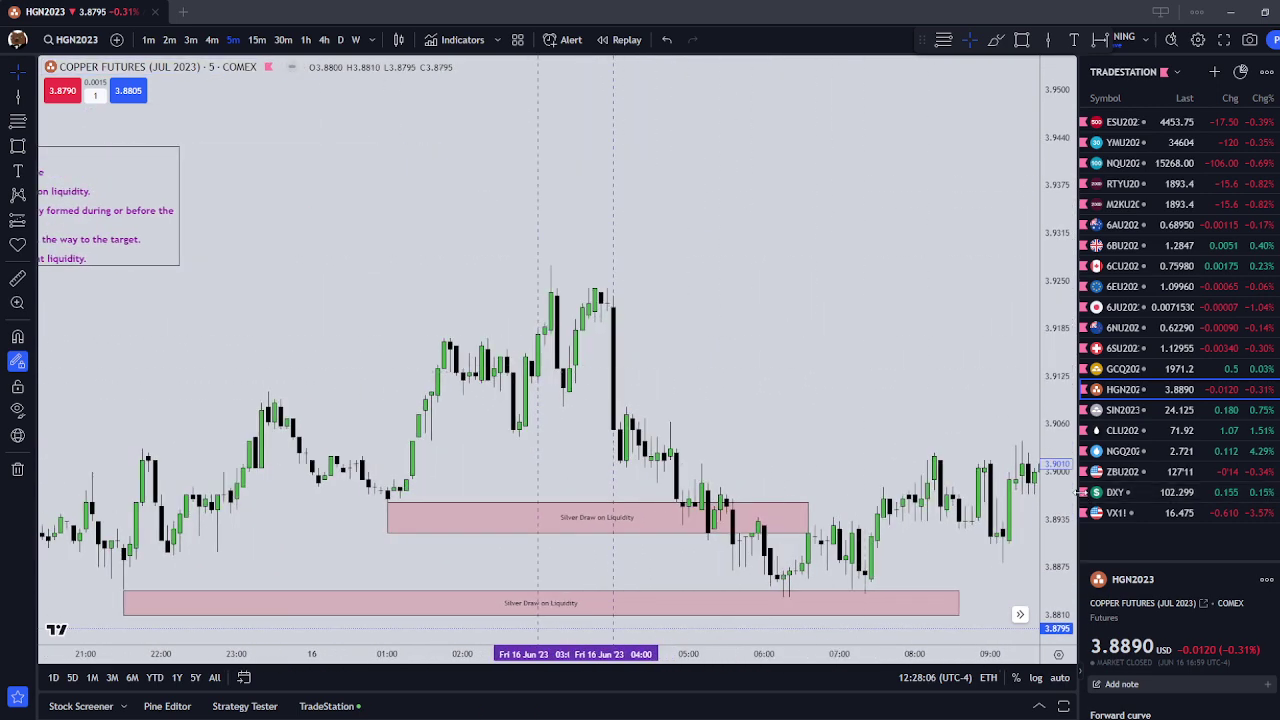
pyautogui.moveTo(1080, 492); pyautogui.dragTo(1076, 317)
pyautogui.moveTo(1060, 387); pyautogui.dragTo(1068, 308)
pyautogui.scroll(-1, 934, 234)
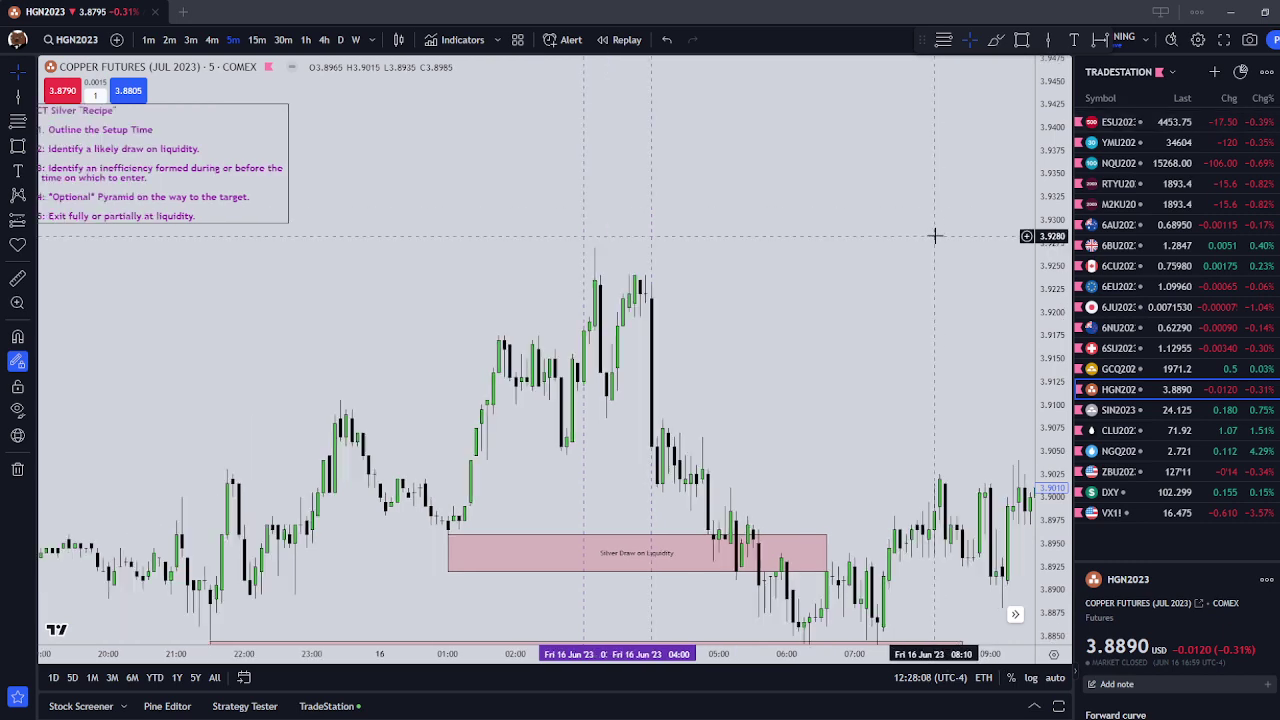
pyautogui.click(212, 40)
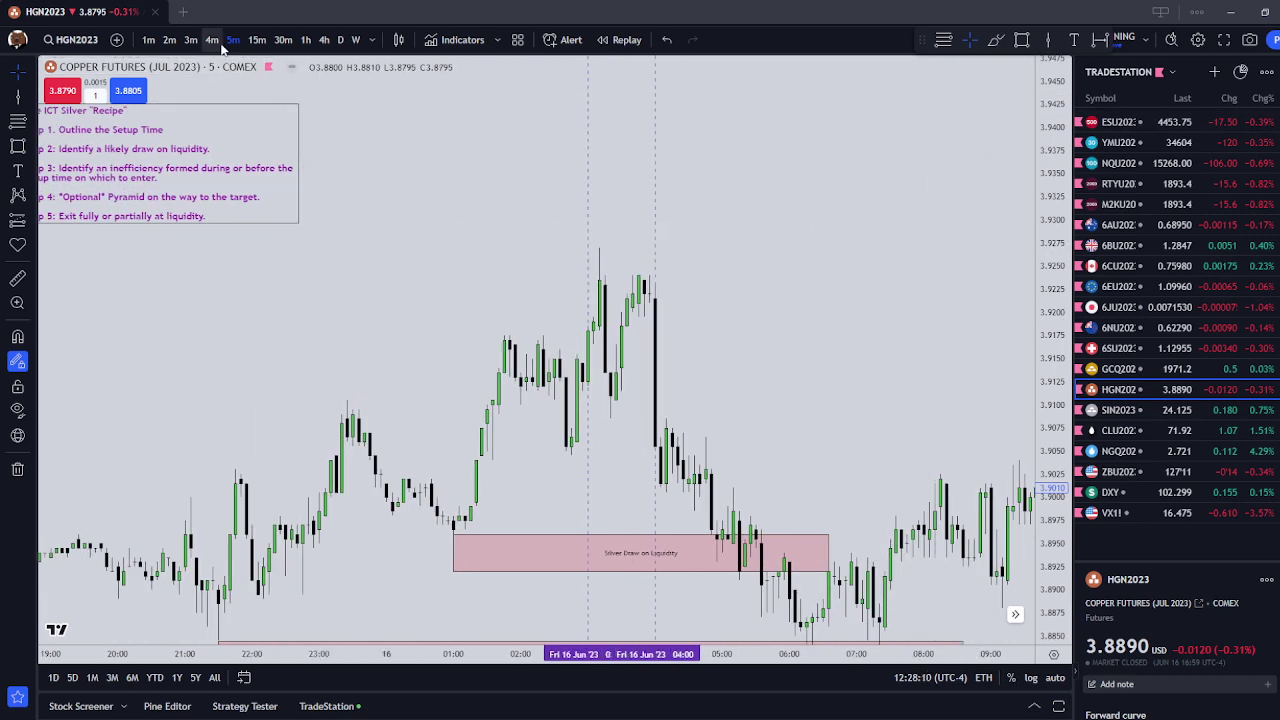
# With magnet snapping on, draw a narrow rectangle over the inefficiency at the 03:16 down candle, from 3.9225 to 3.9135
pyautogui.moveTo(618, 222); pyautogui.dragTo(765, 300)
pyautogui.scroll(-1, 660, 318)
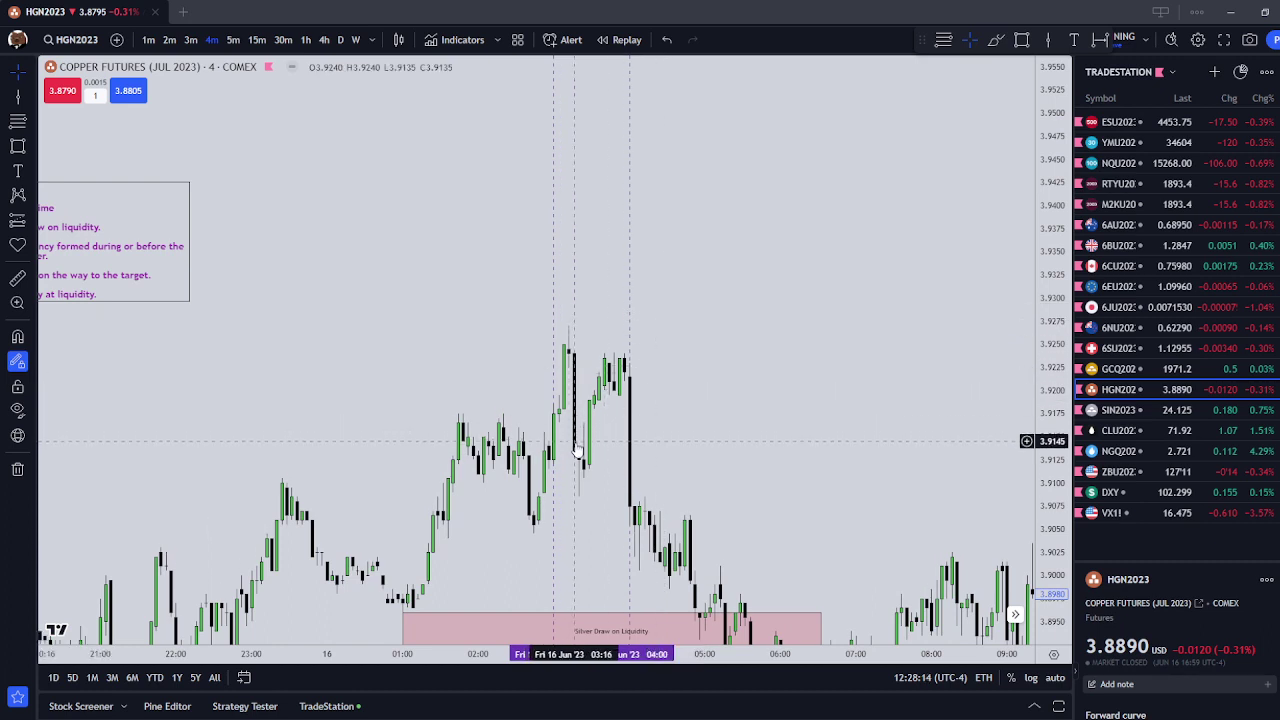
pyautogui.click(15, 145)
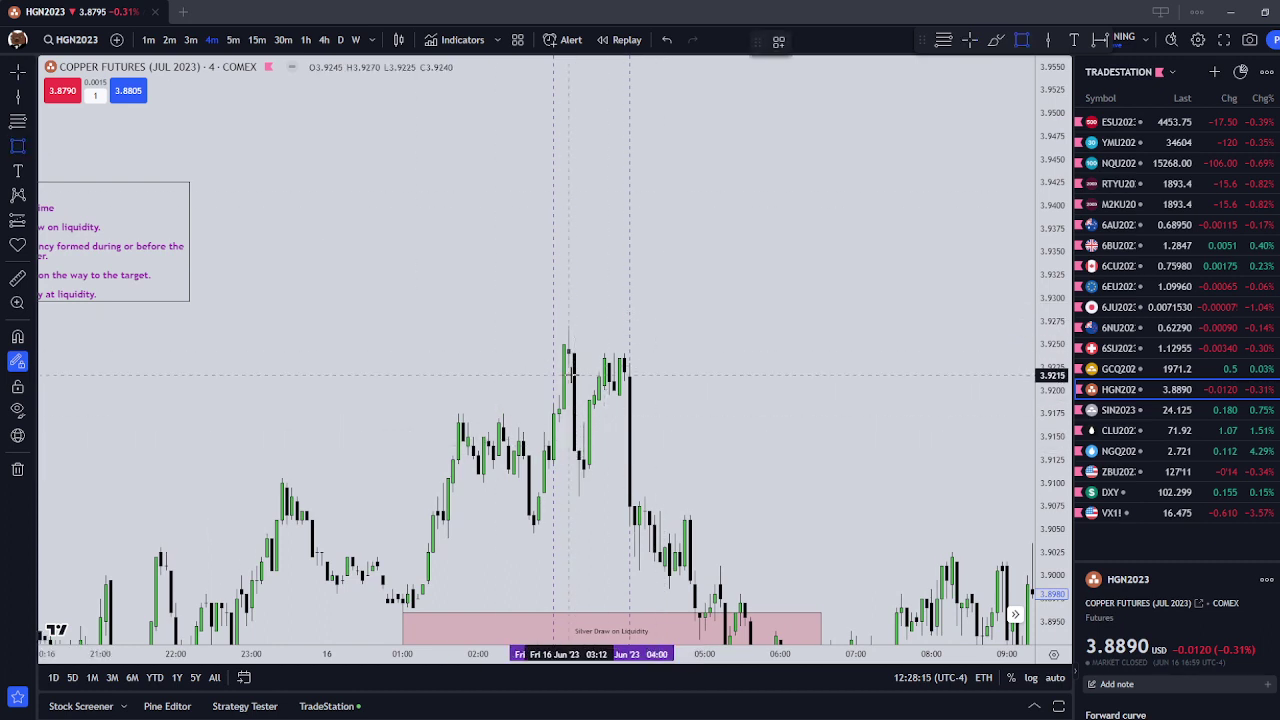
pyautogui.click(12, 340)
pyautogui.moveTo(568, 367); pyautogui.dragTo(574, 451)
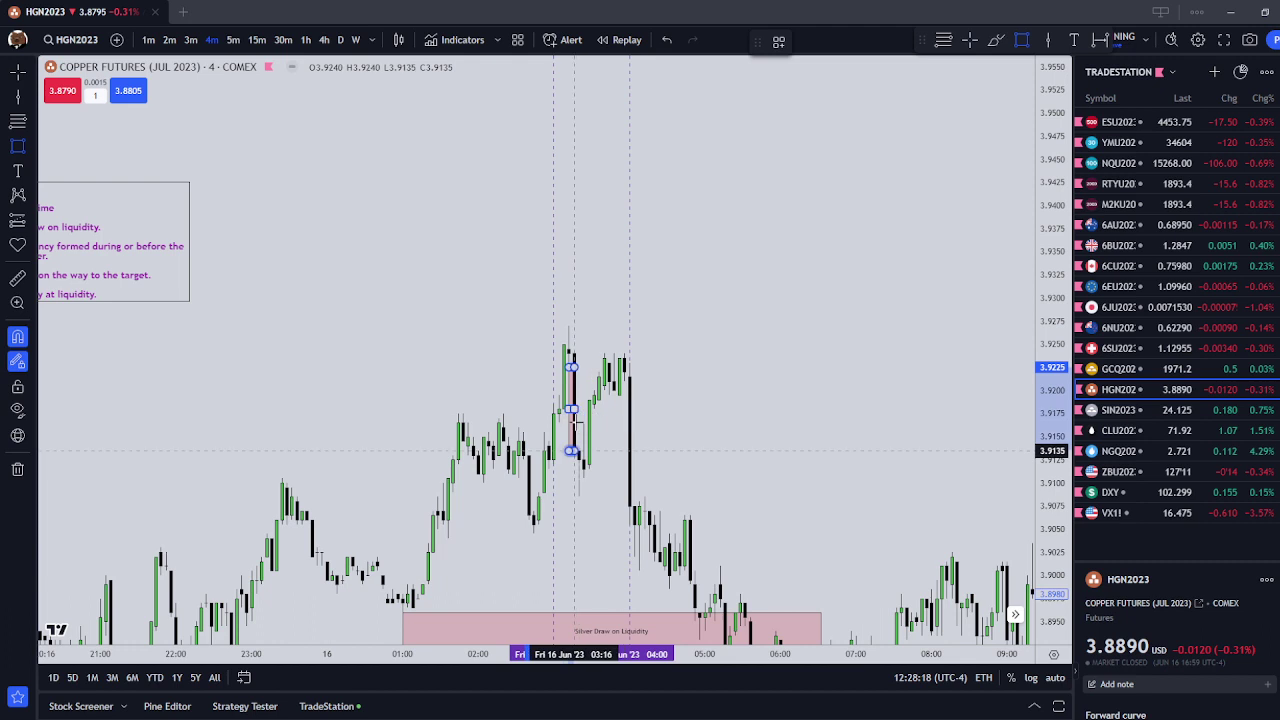
pyautogui.click(575, 433)
pyautogui.click(758, 429)
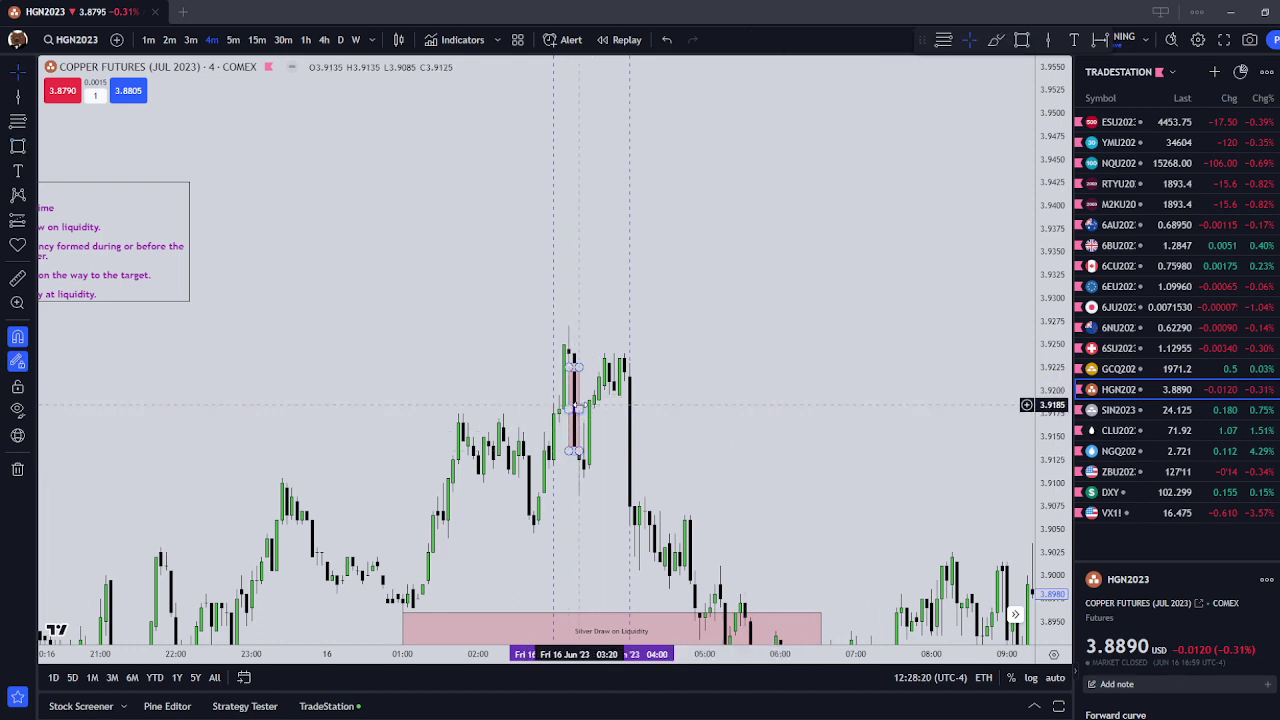
# Extend the inefficiency rectangle to the 04:00 line and apply the London Silver template
pyautogui.moveTo(580, 406); pyautogui.dragTo(629, 408)
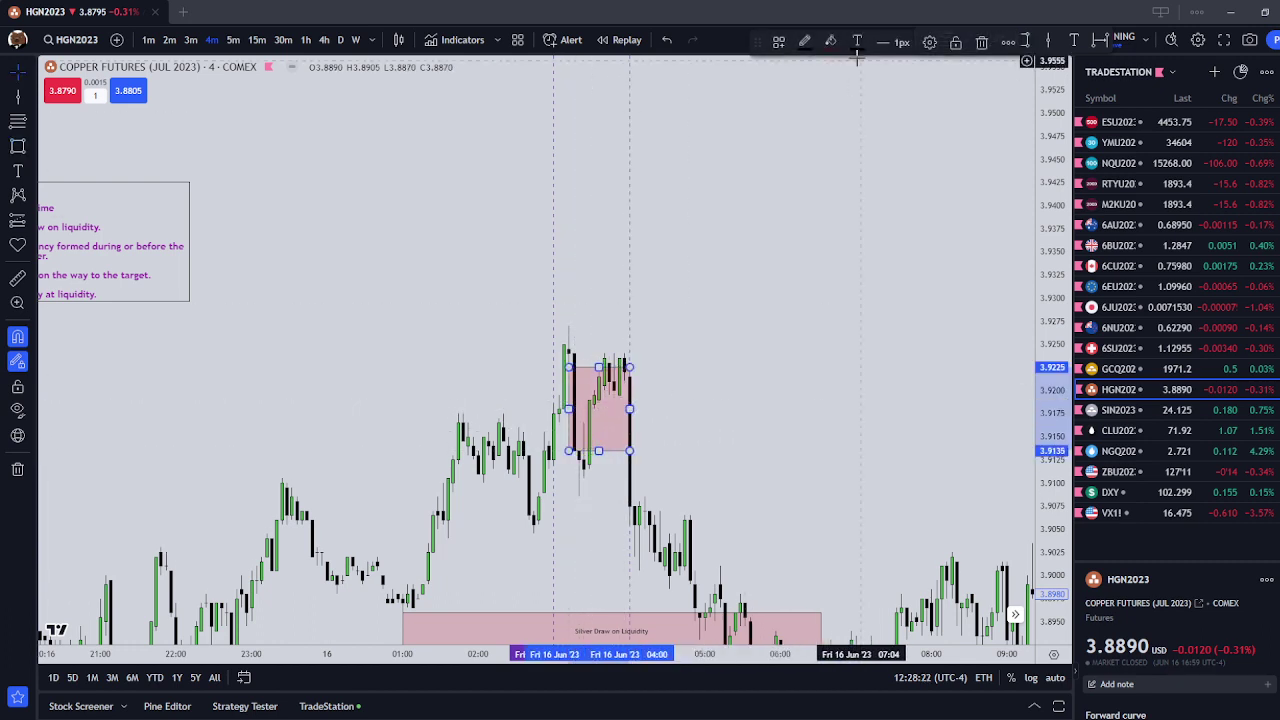
pyautogui.click(778, 42)
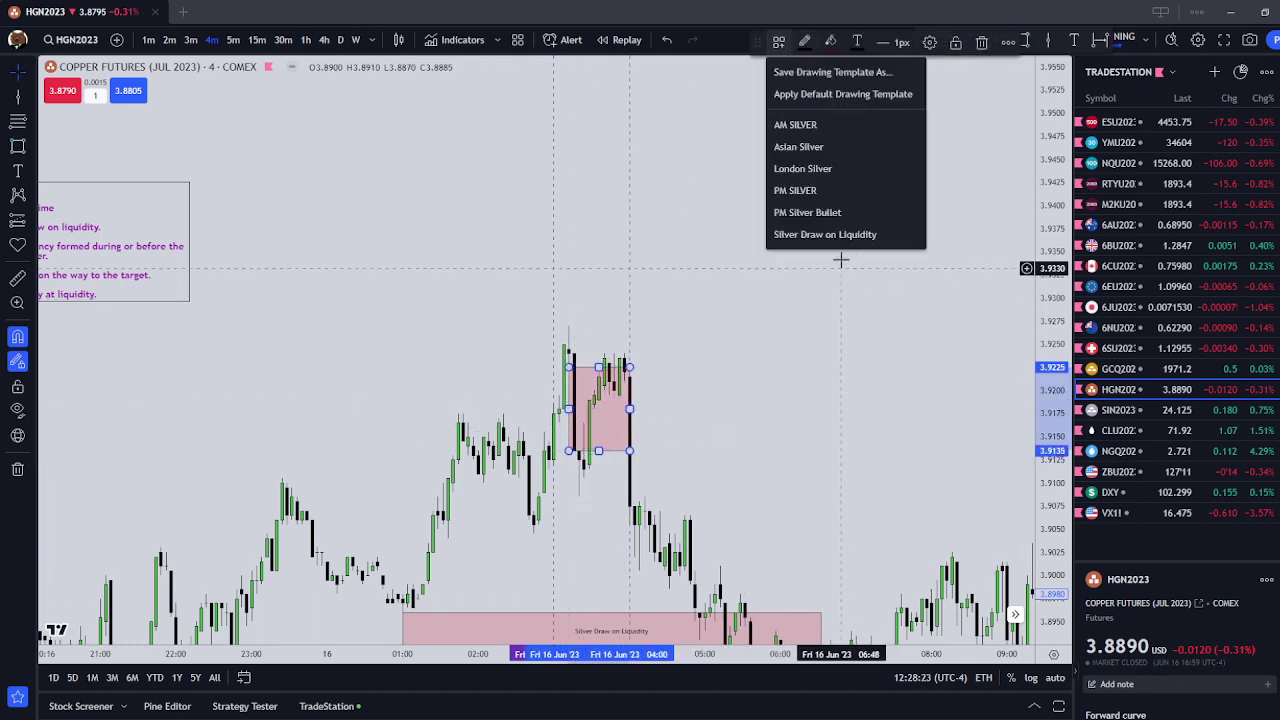
pyautogui.click(820, 170)
pyautogui.click(743, 186)
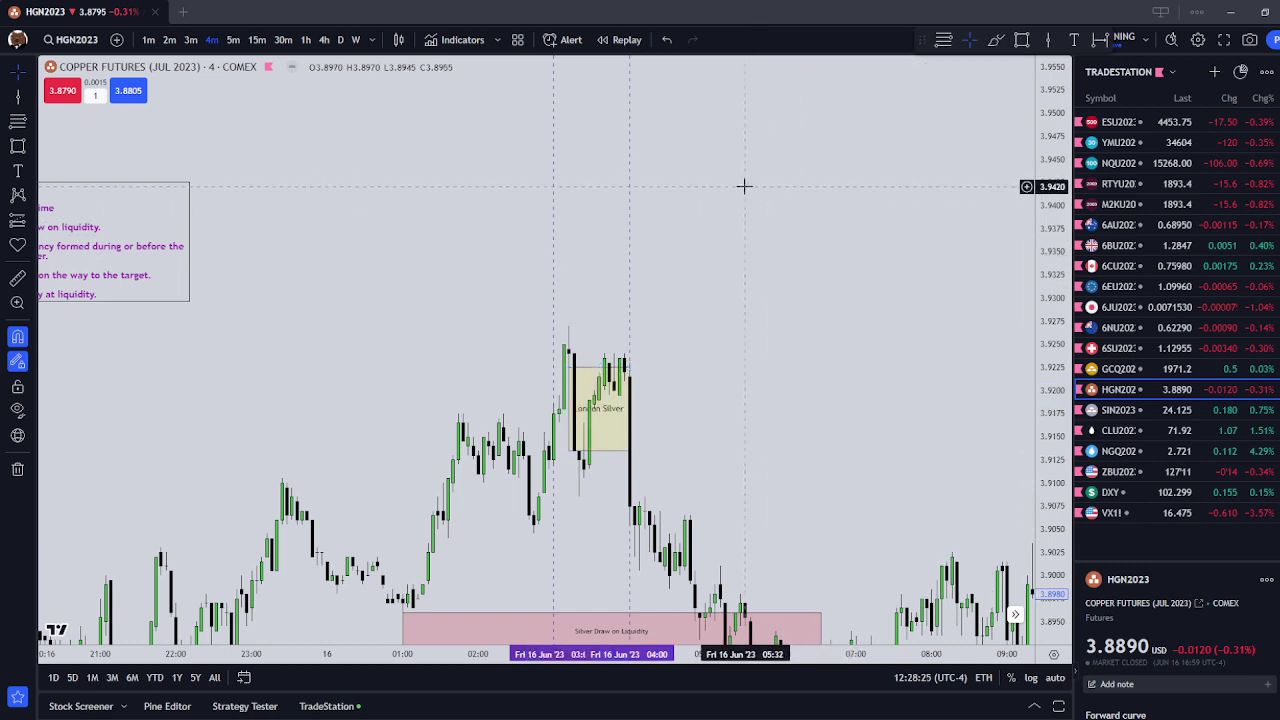
# Add the Arrow tool to the favorites and move the floating favorites toolbar away from the layout name
pyautogui.click(31, 96)
pyautogui.click(180, 125)
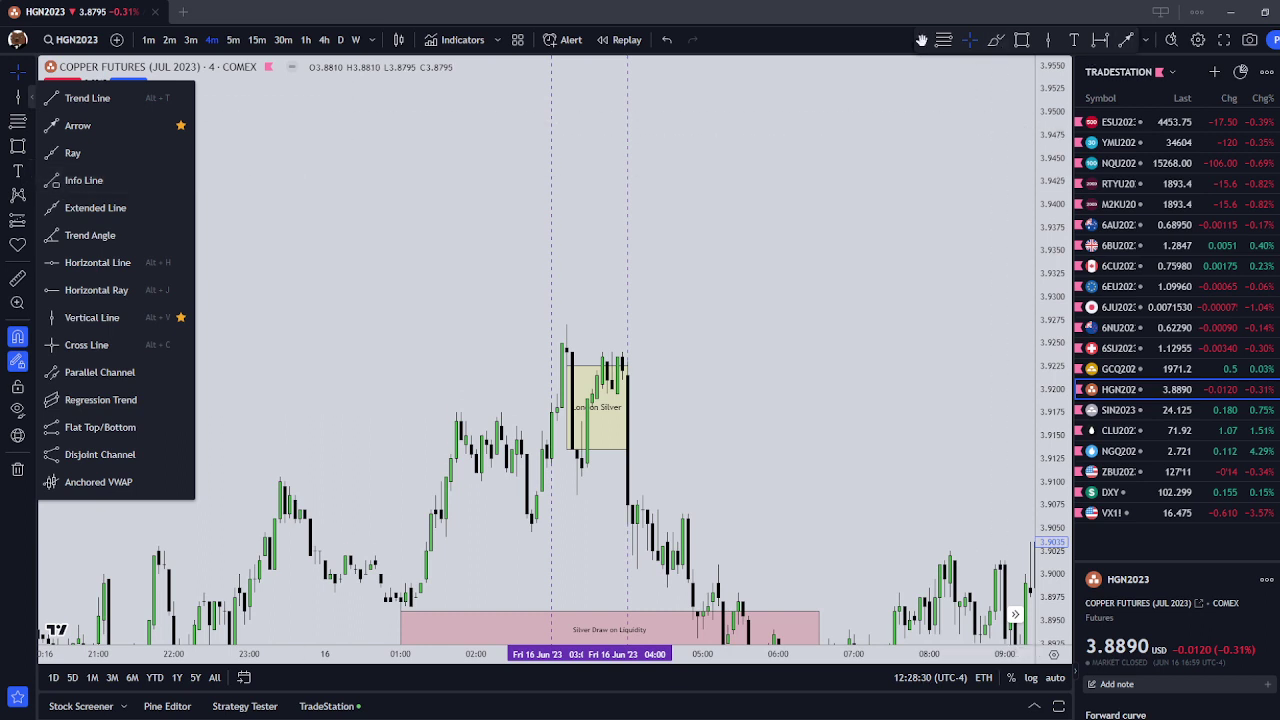
pyautogui.moveTo(921, 40); pyautogui.dragTo(717, 39)
# With magnet snapping off, draw two downward arrows above the two entry highs in the London Silver box before 04:00
pyautogui.click(925, 42)
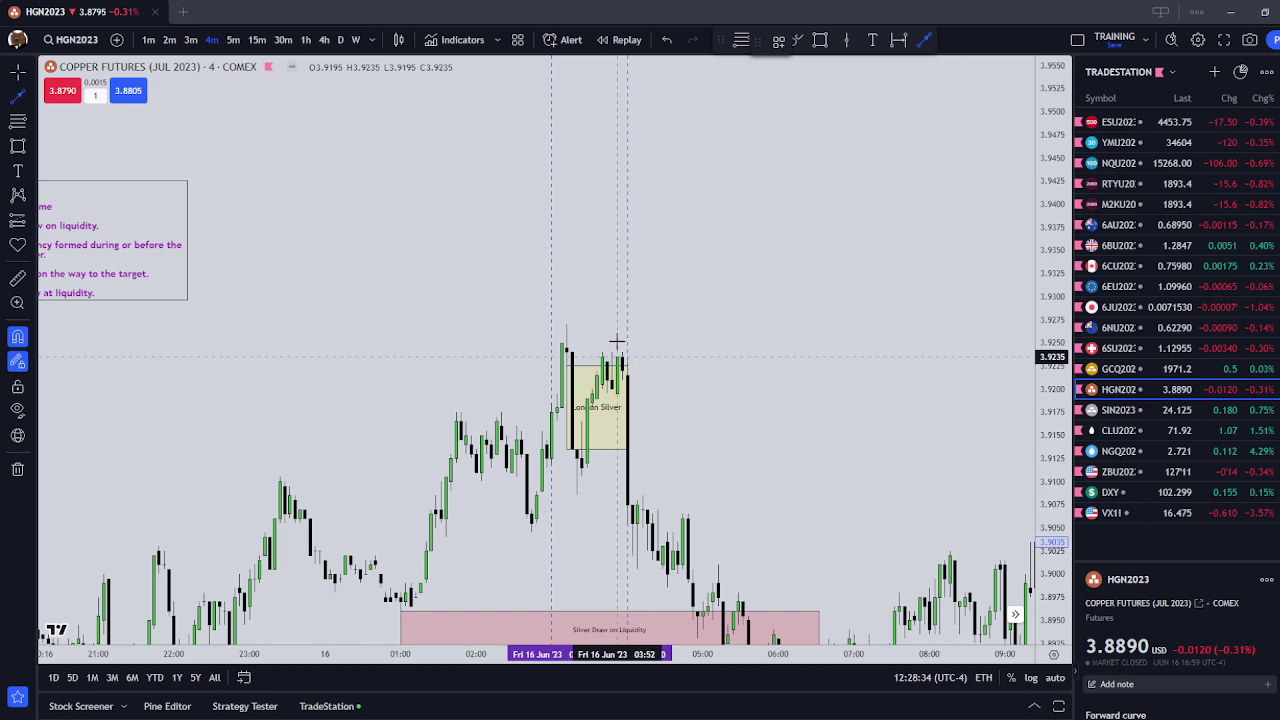
pyautogui.click(20, 342)
pyautogui.click(924, 43)
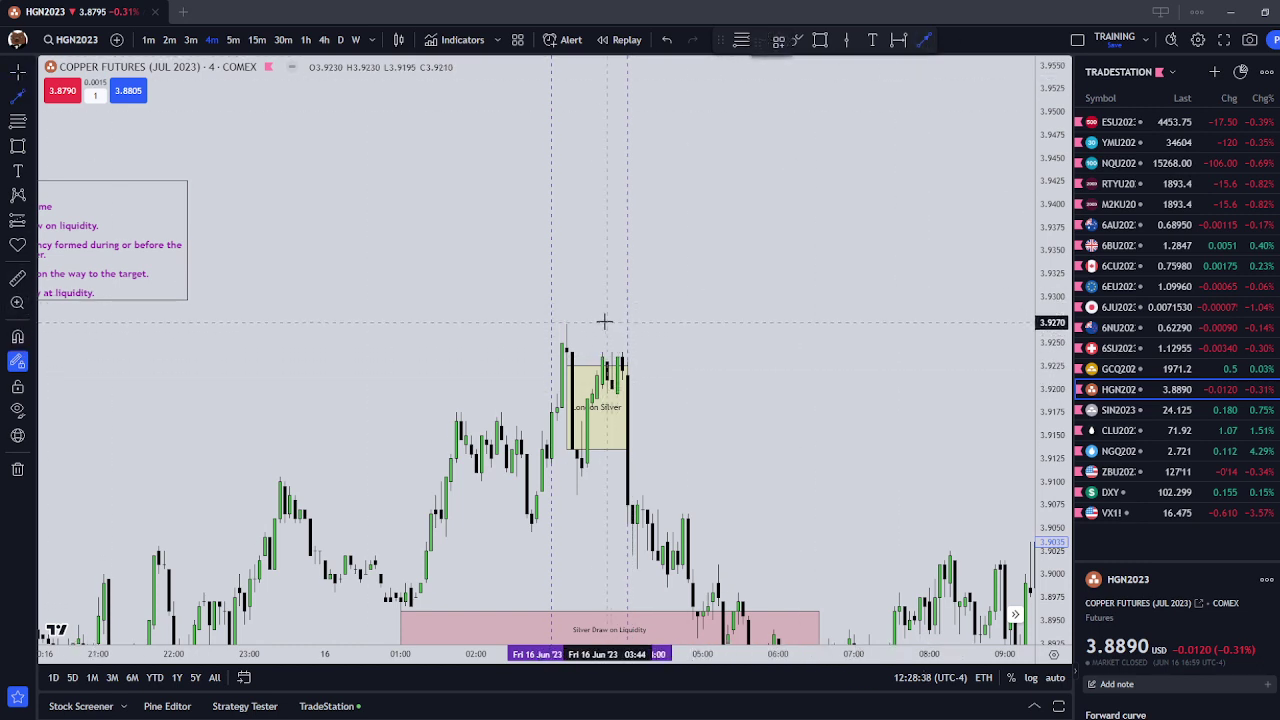
pyautogui.click(602, 343)
pyautogui.click(617, 312)
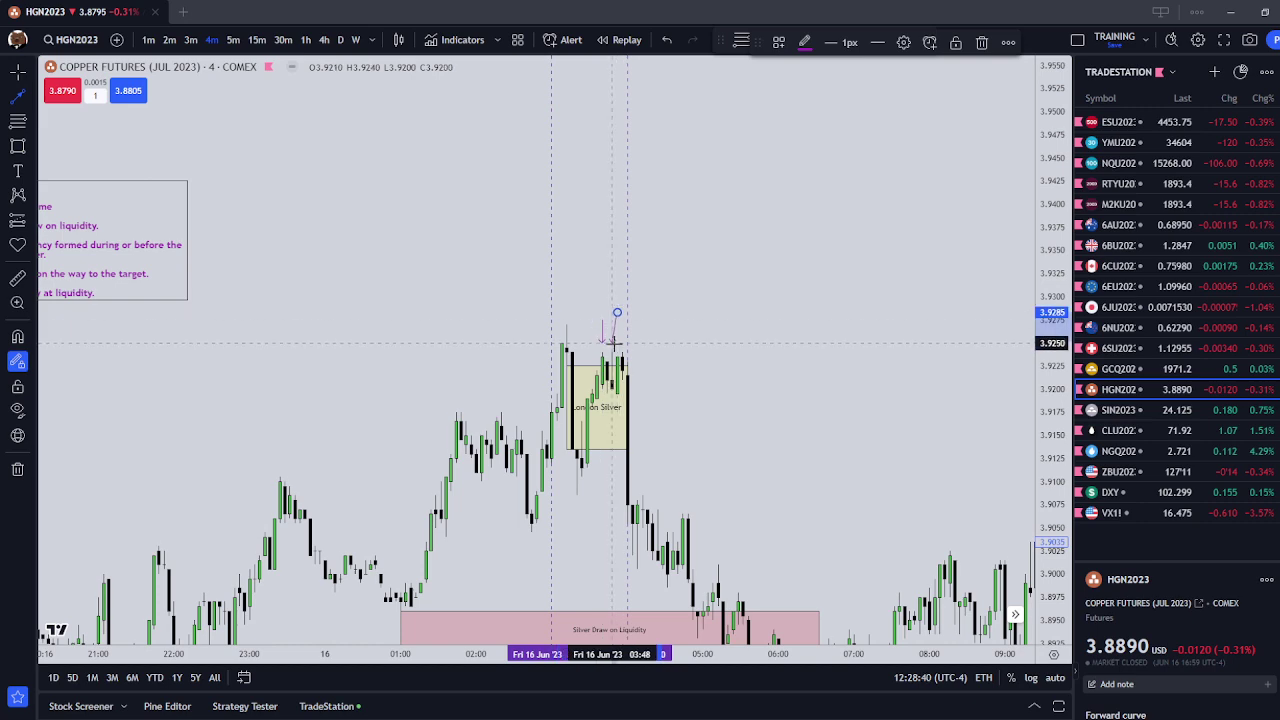
pyautogui.click(674, 331)
# Draw a downward arrow starting at 3.9120 above the candles just after the 04:00 line
pyautogui.scroll(-3, 715, 336)
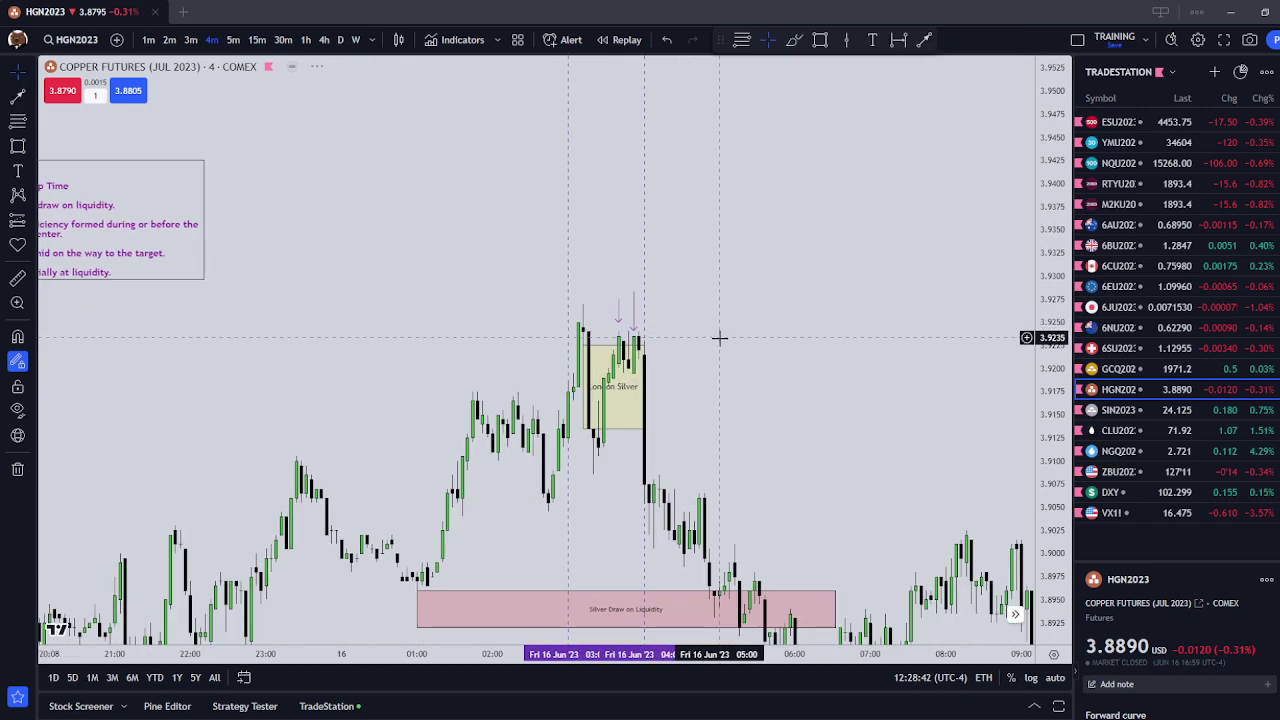
pyautogui.moveTo(469, 391); pyautogui.dragTo(422, 377)
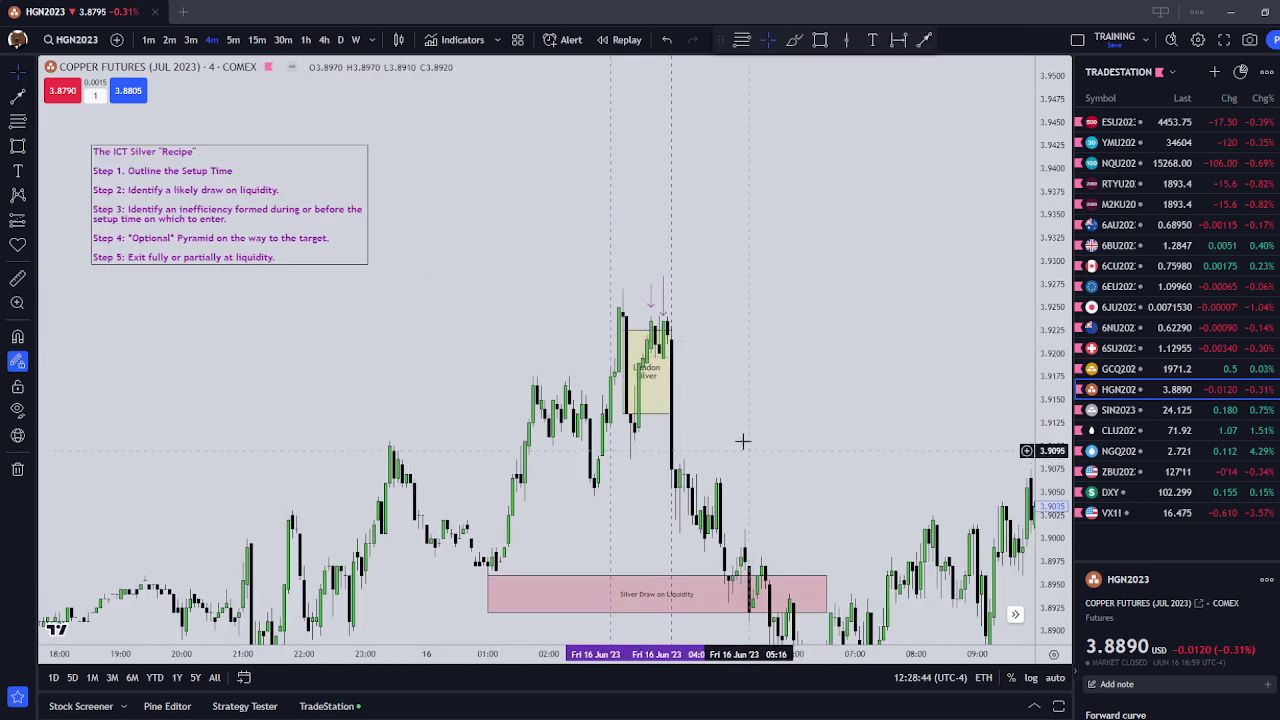
pyautogui.moveTo(744, 441); pyautogui.dragTo(733, 417)
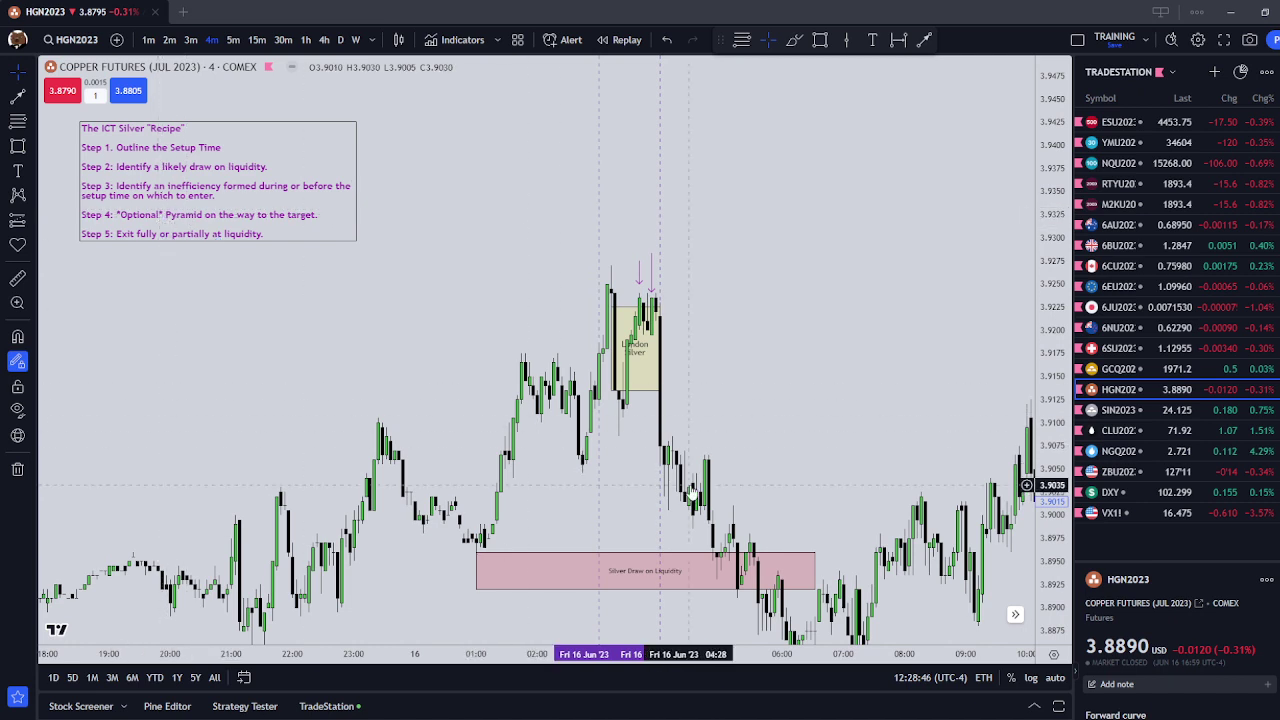
pyautogui.click(15, 106)
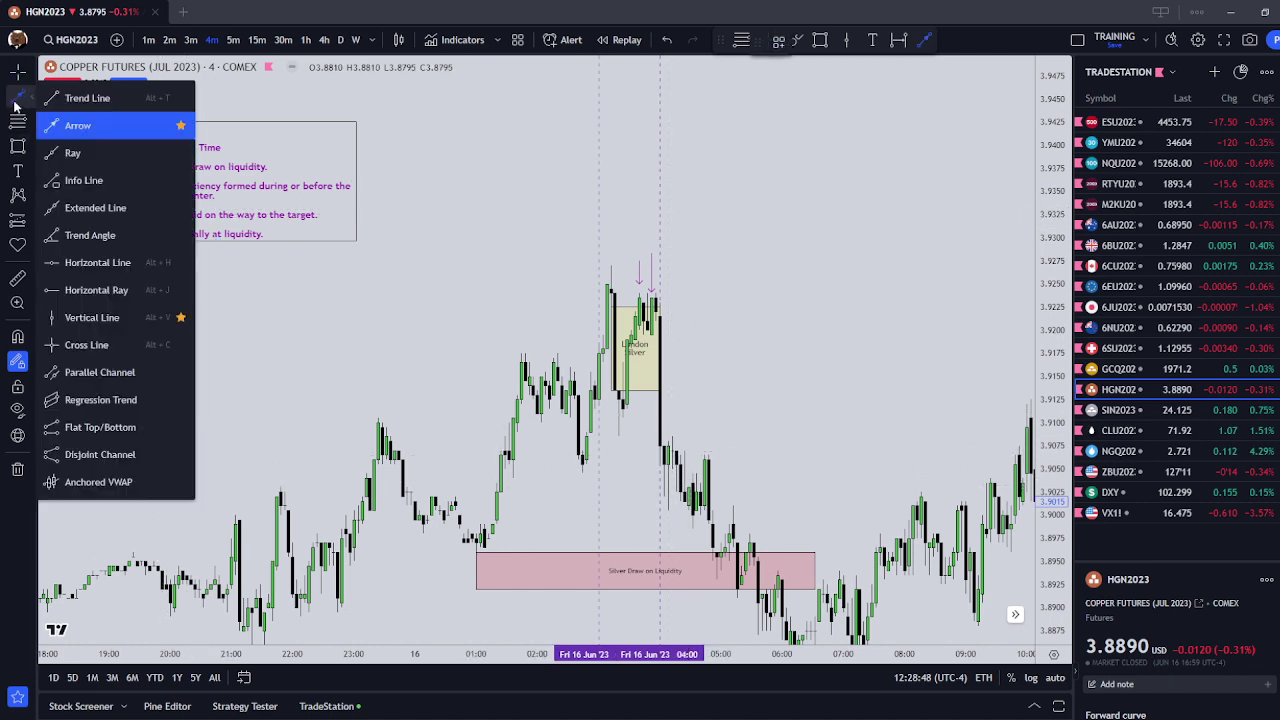
pyautogui.click(80, 126)
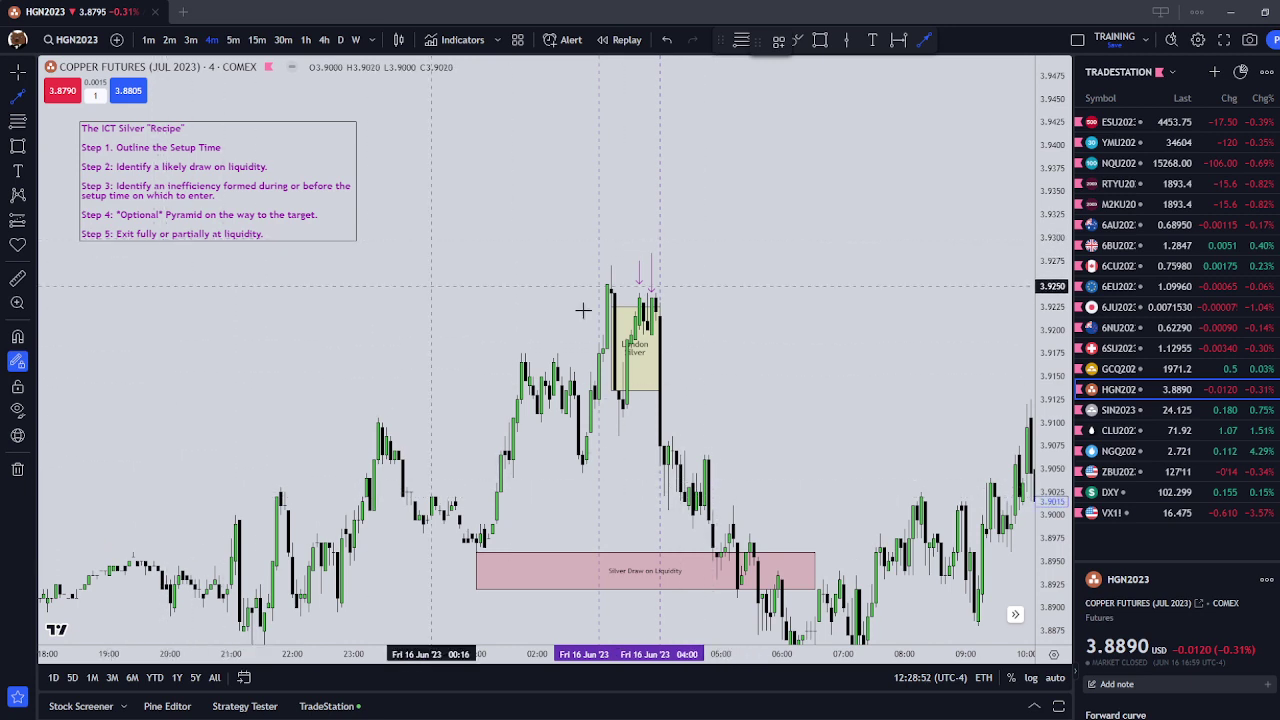
pyautogui.click(672, 428)
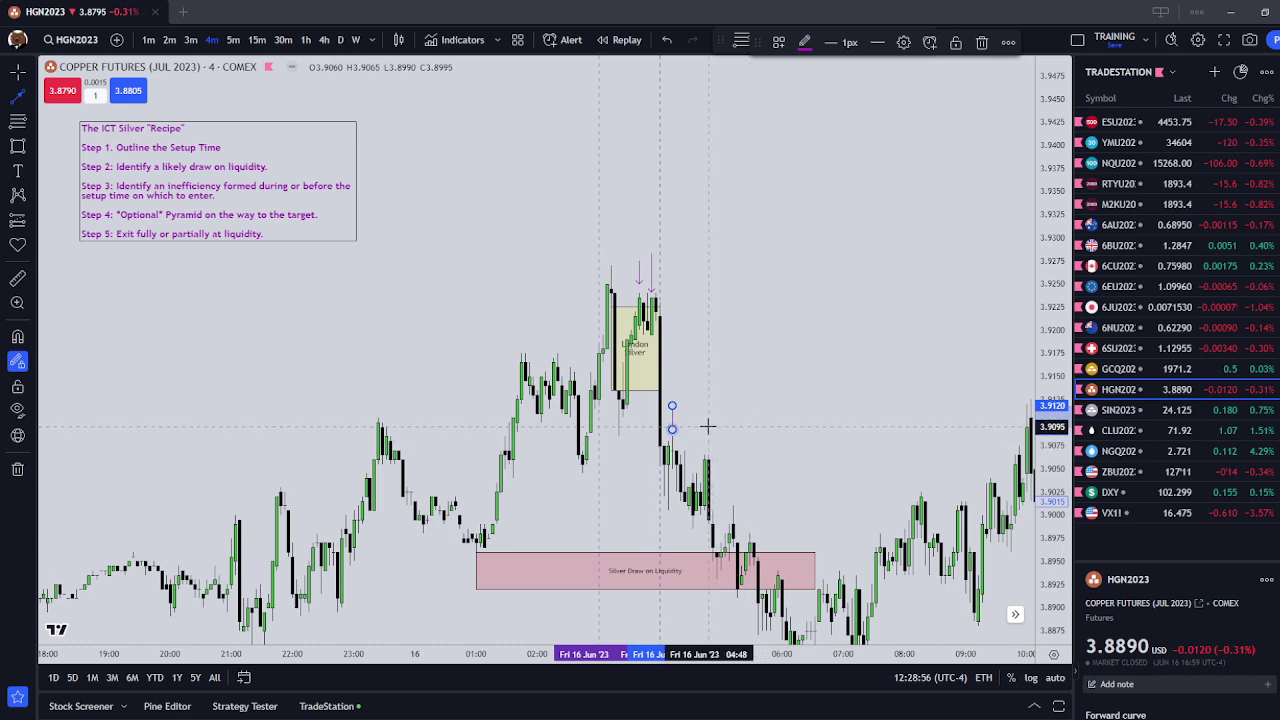
pyautogui.click(716, 470)
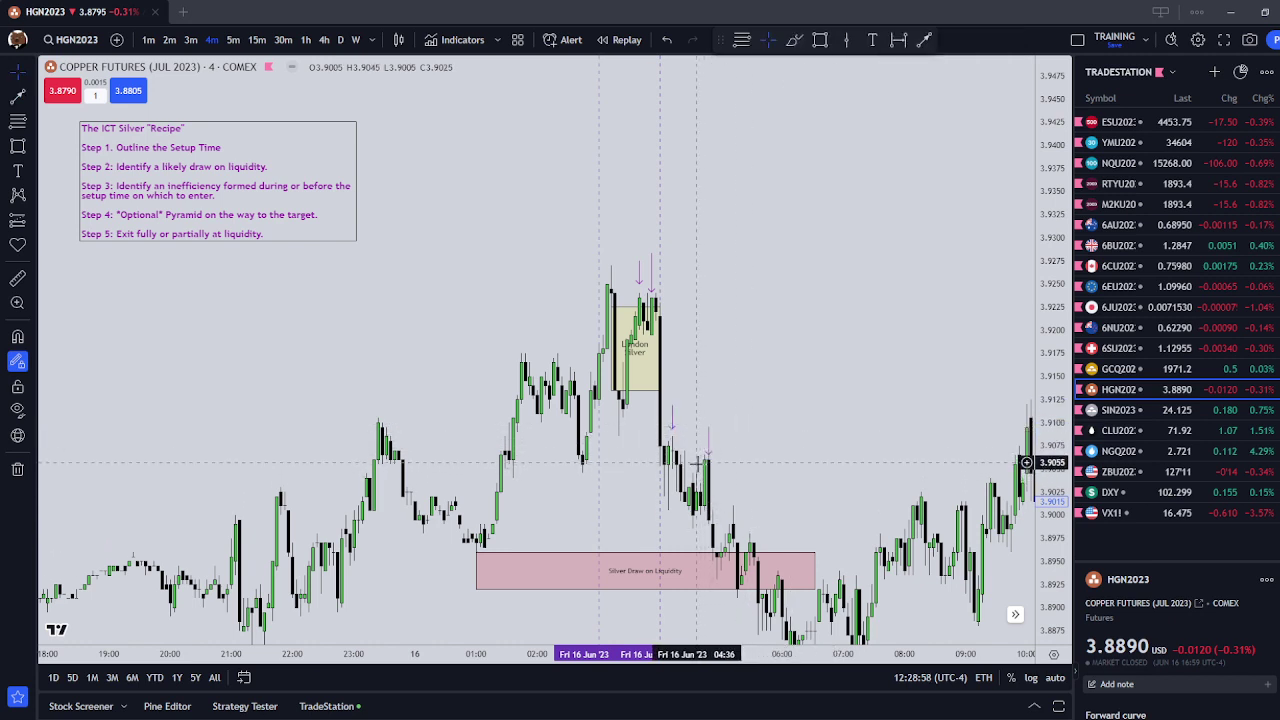
pyautogui.click(708, 445)
pyautogui.press('Delete')
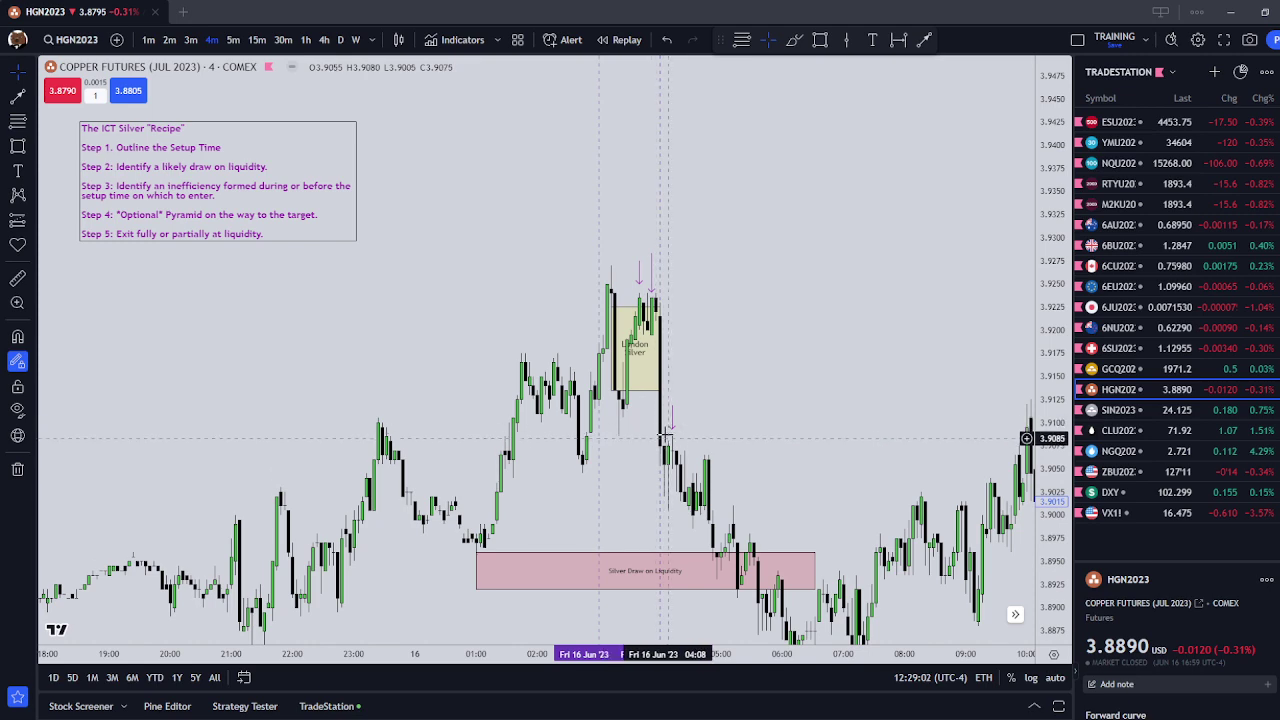
# Draw two diagonal arrows pointing down to the candles in the upper Silver Draw on Liquidity box, starting at about 3.8995 and 3.8985
pyautogui.moveTo(793, 434); pyautogui.dragTo(775, 383)
pyautogui.scroll(-1, 776, 314)
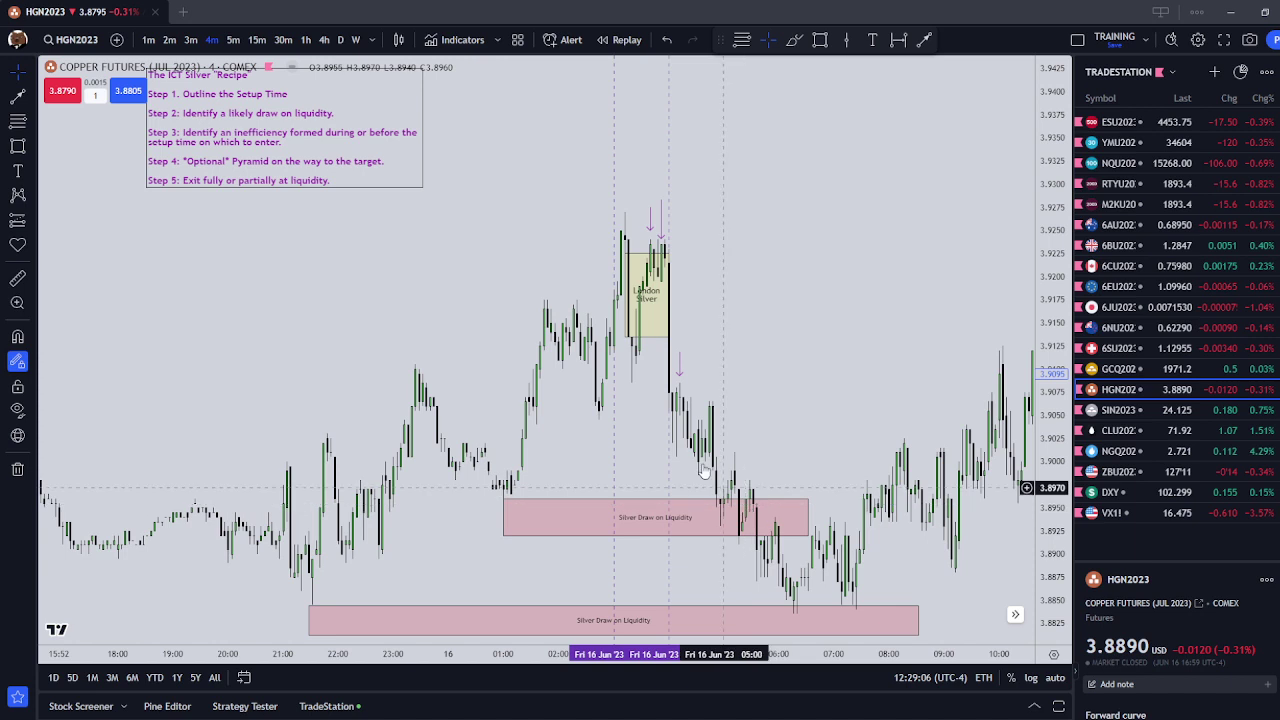
pyautogui.click(18, 97)
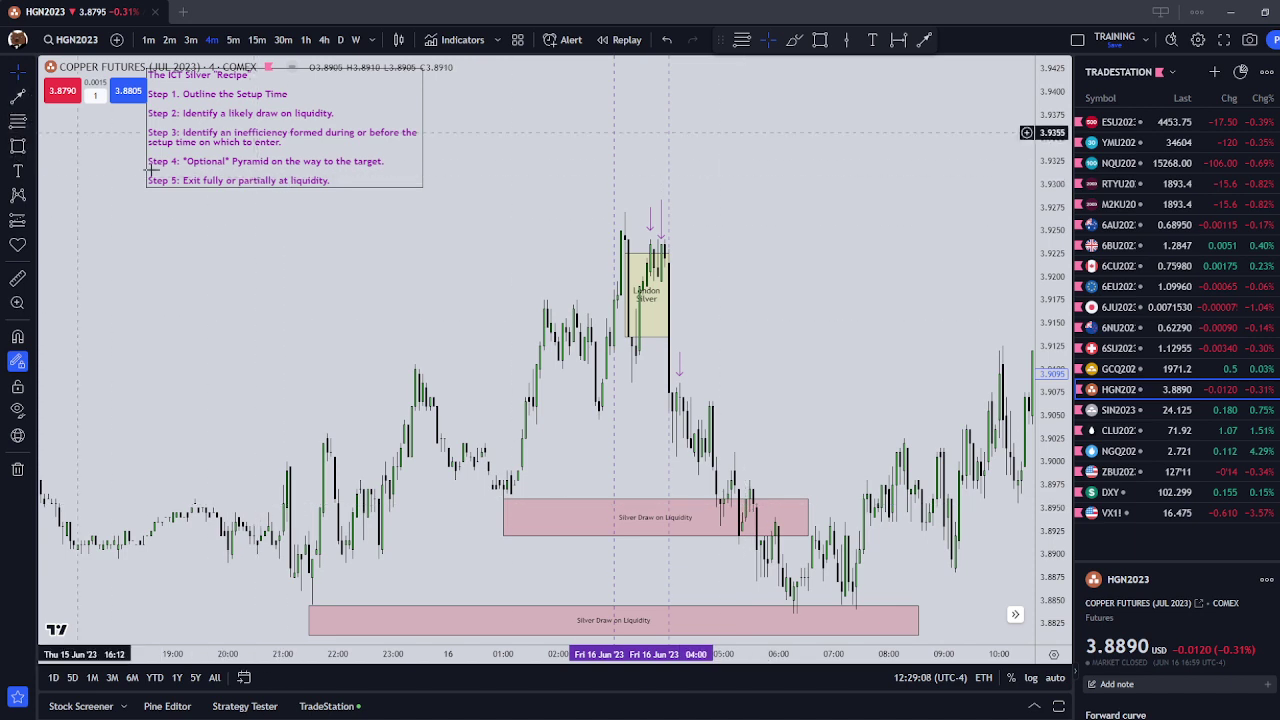
pyautogui.click(764, 468)
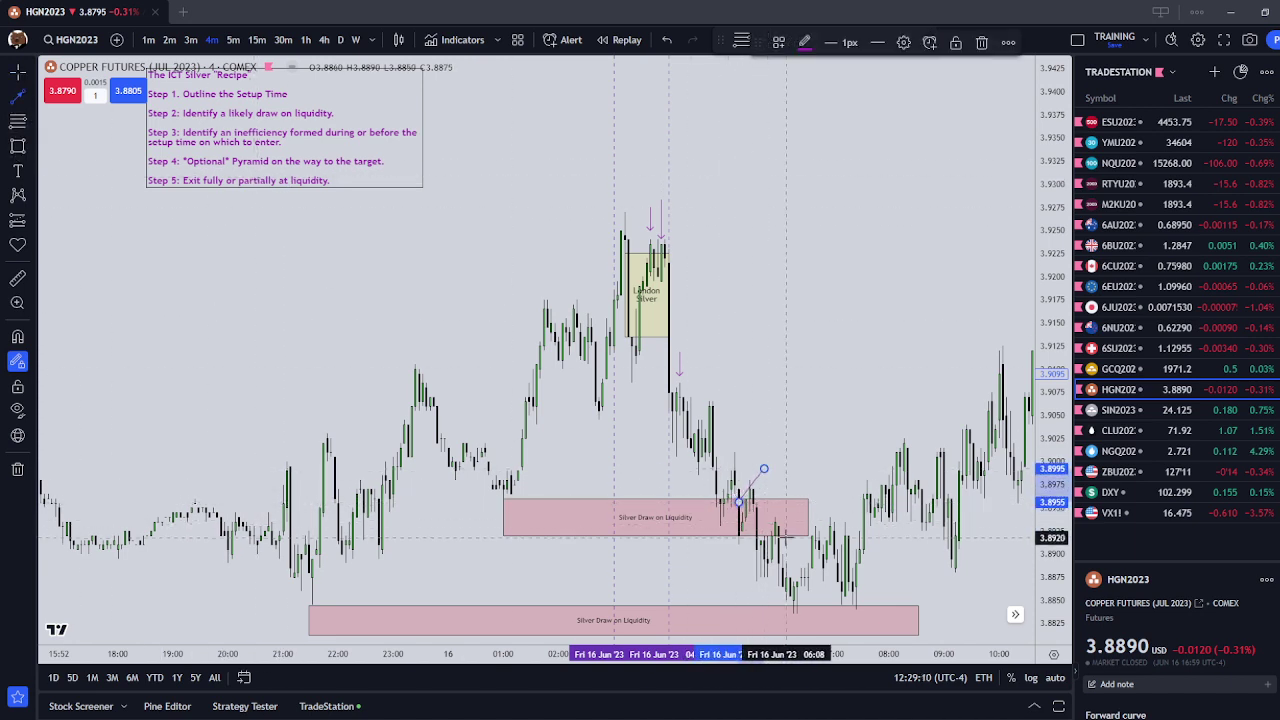
pyautogui.click(790, 476)
pyautogui.click(753, 516)
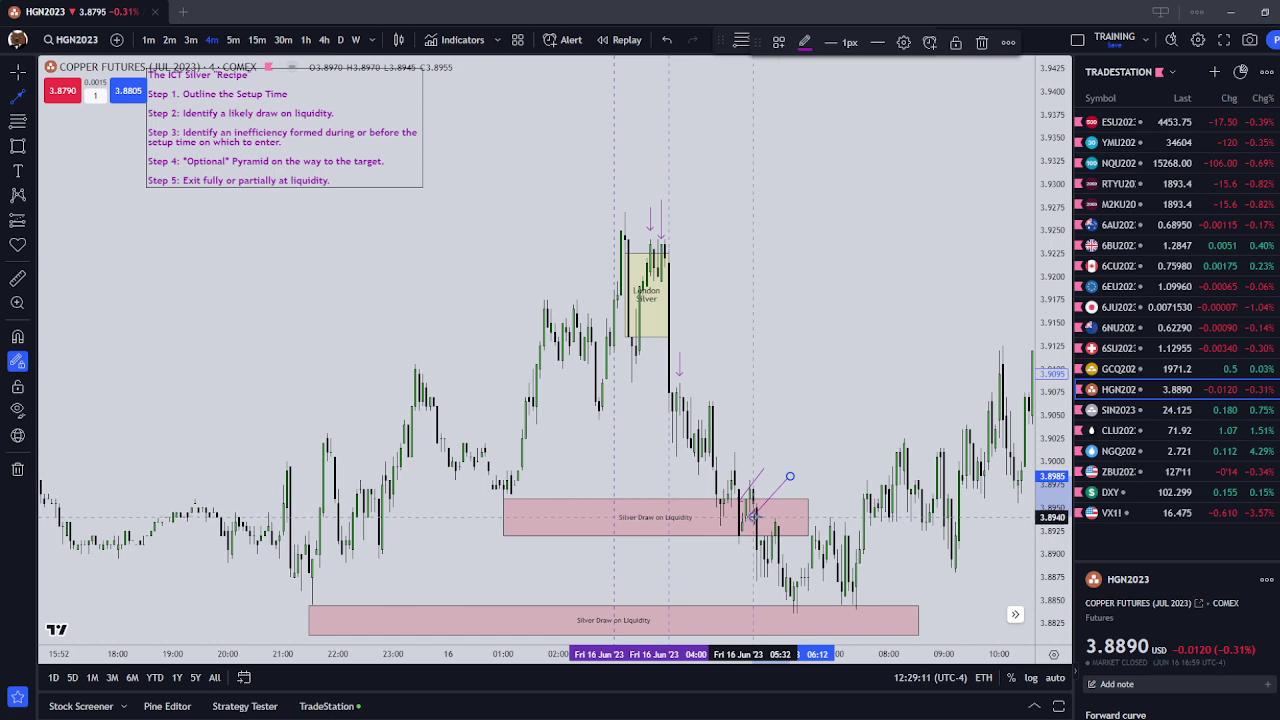
# Draw two diagonal arrows down to the lows just above the lower Silver Draw on Liquidity box and adjust the outer arrow's tip
pyautogui.moveTo(1040, 463); pyautogui.dragTo(1042, 486)
pyautogui.click(823, 542)
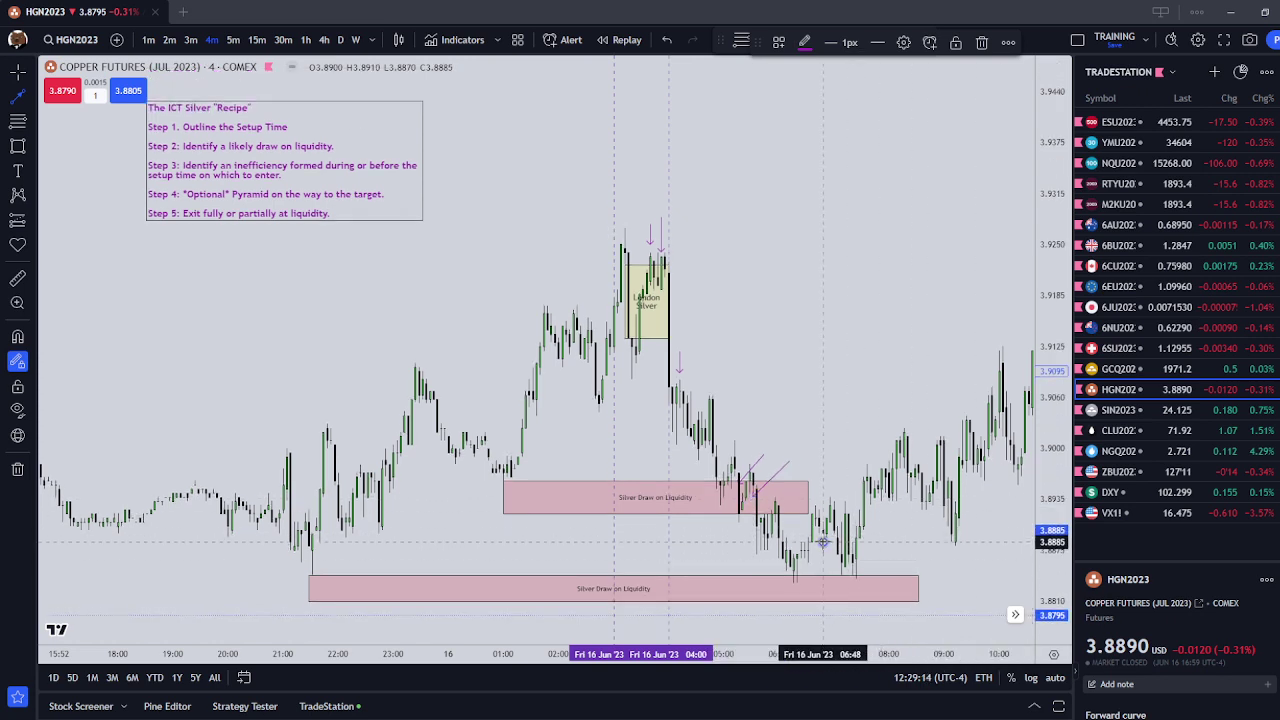
pyautogui.click(812, 581)
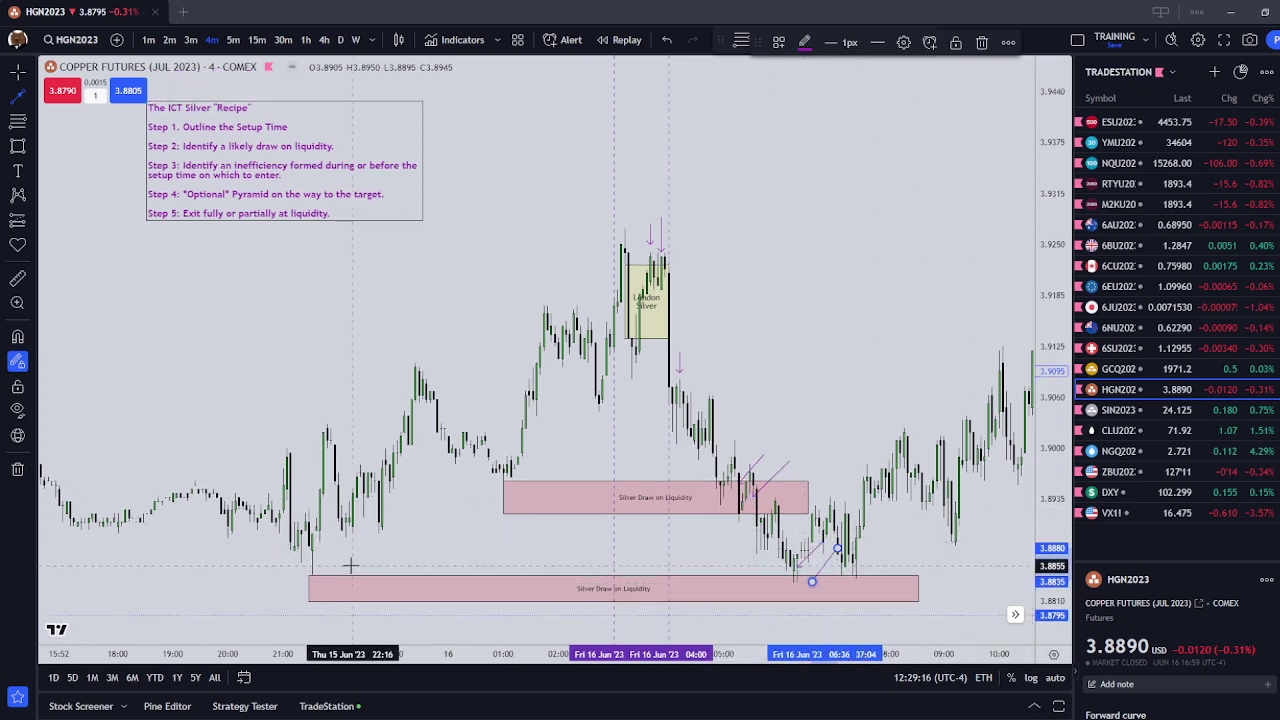
pyautogui.press('Escape')
pyautogui.moveTo(510, 546); pyautogui.dragTo(496, 548)
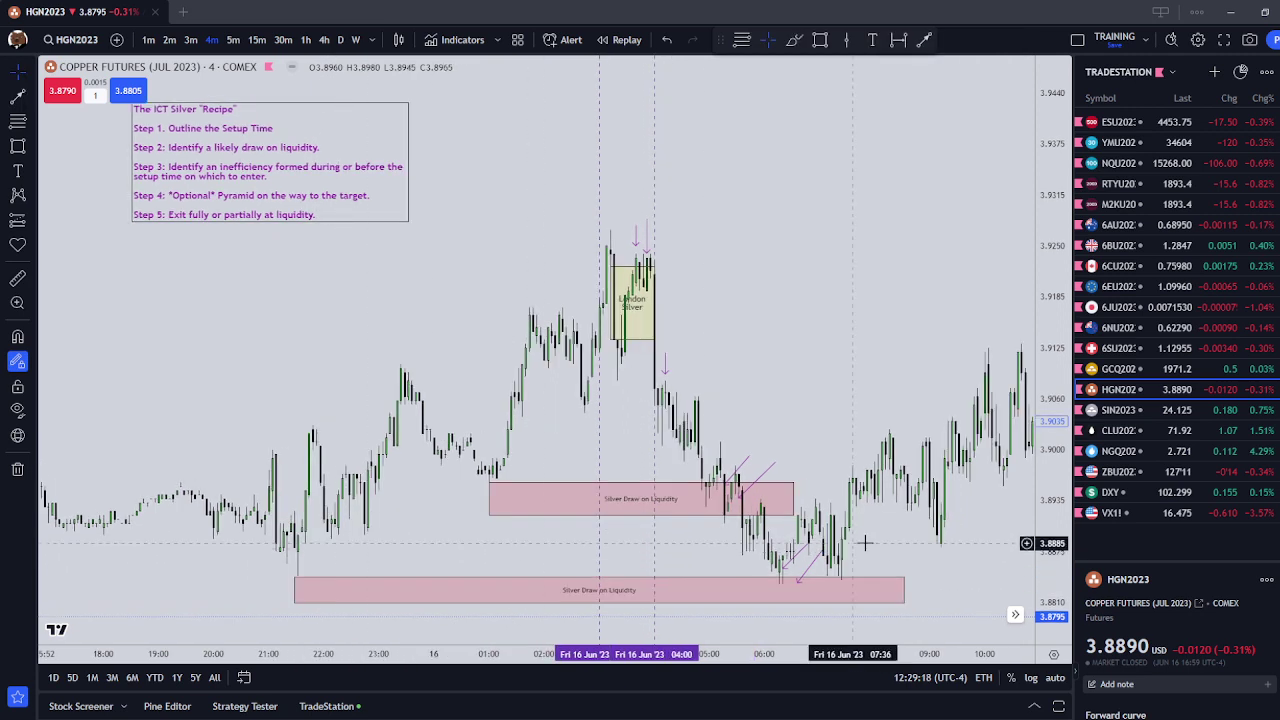
pyautogui.moveTo(797, 581); pyautogui.dragTo(789, 578)
pyautogui.moveTo(830, 400); pyautogui.dragTo(831, 403)
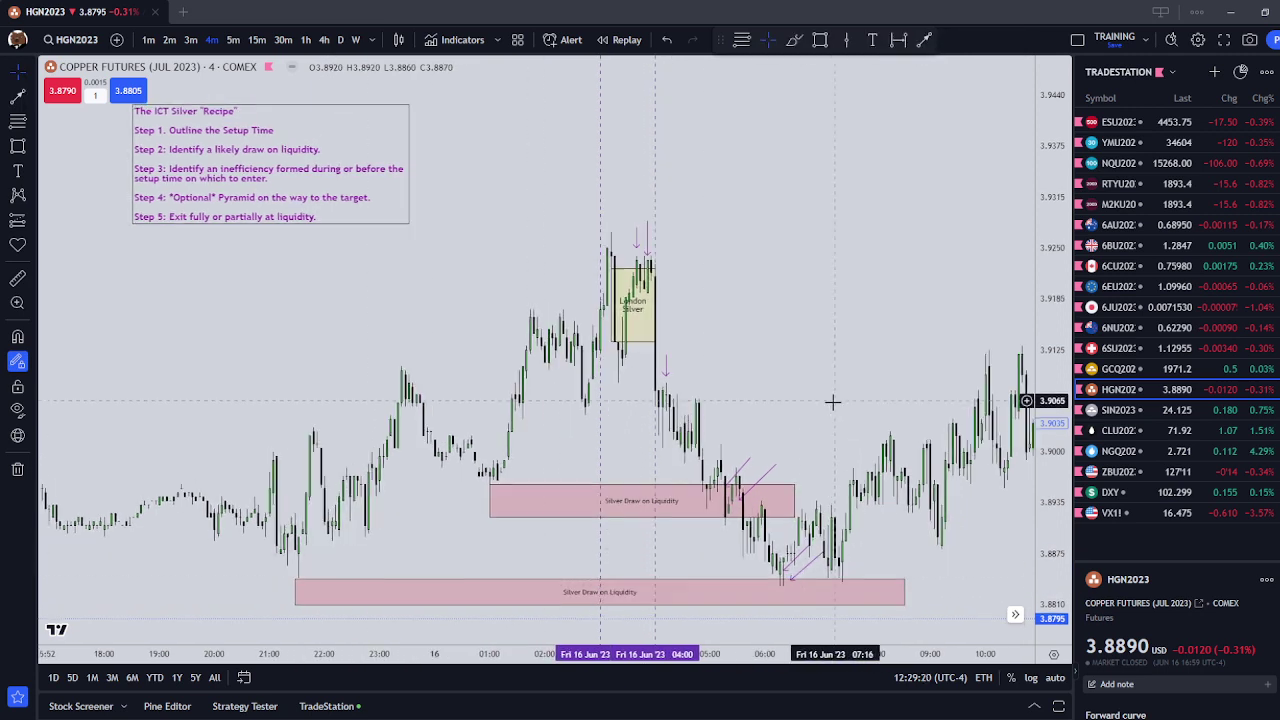
# Move the ICT Silver "Recipe" text note closer to the London Silver box, above the earlier candles
pyautogui.click(726, 492)
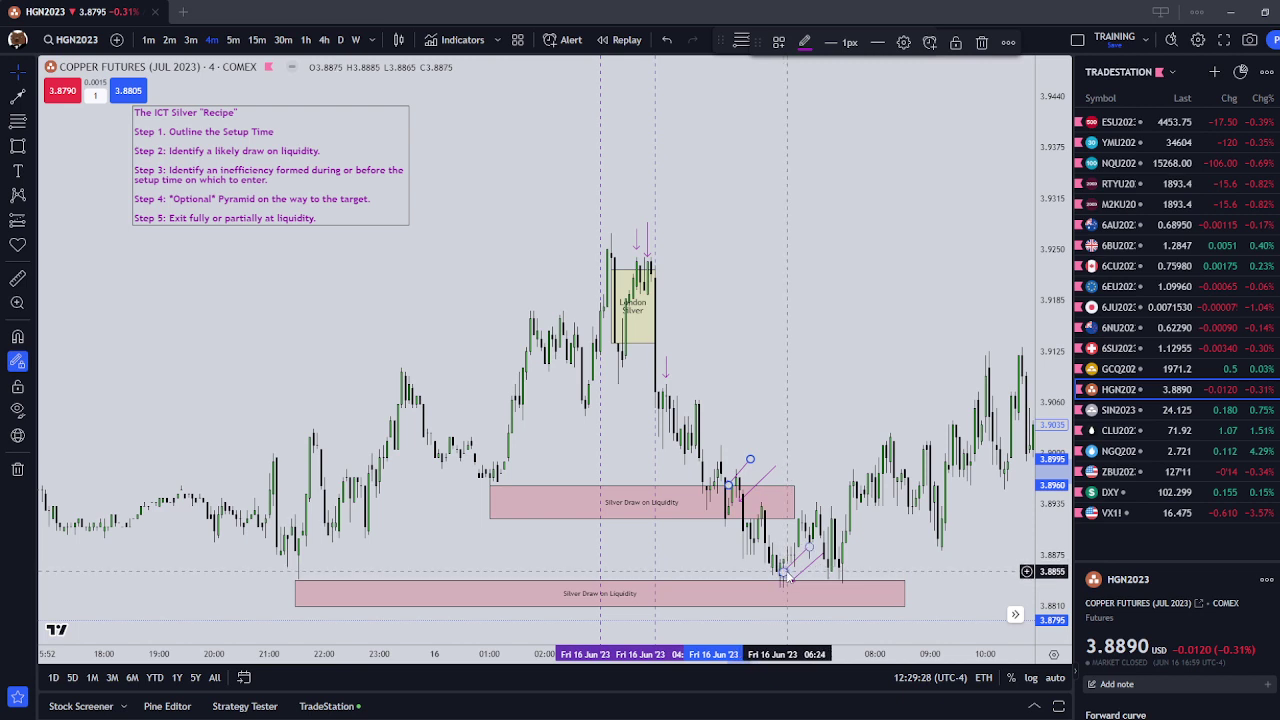
pyautogui.click(790, 350)
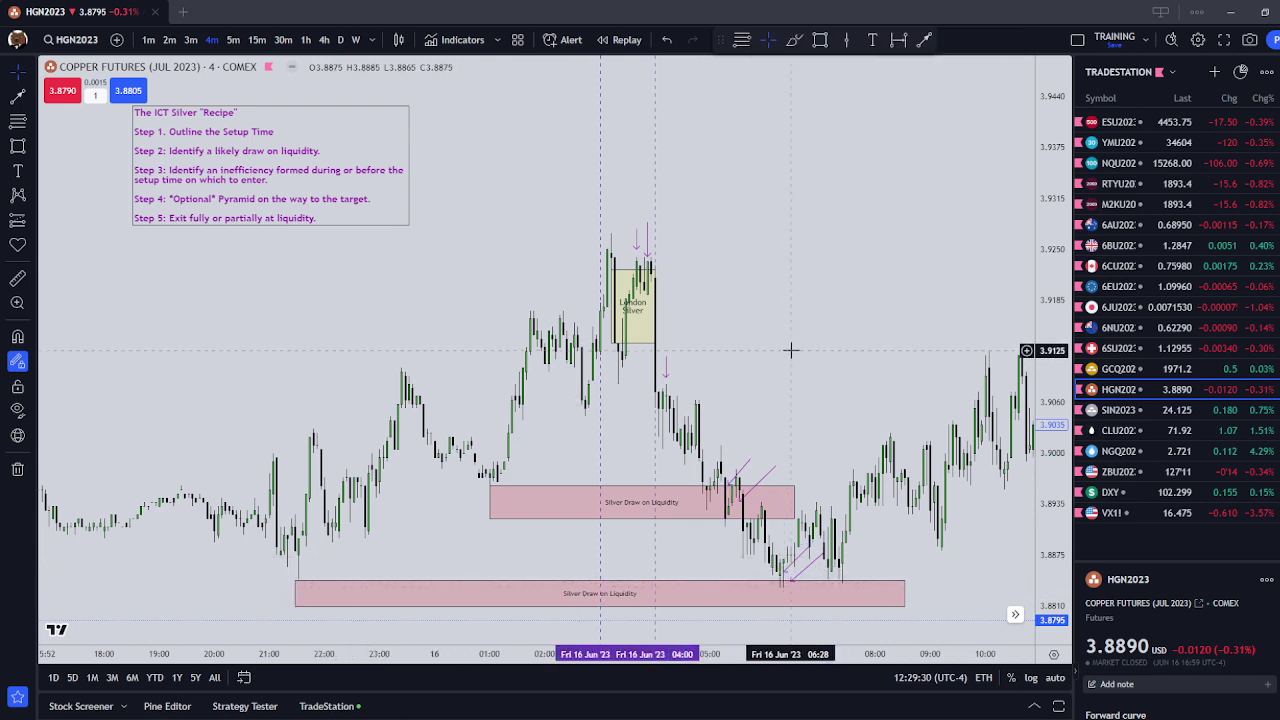
pyautogui.moveTo(314, 179); pyautogui.dragTo(462, 205)
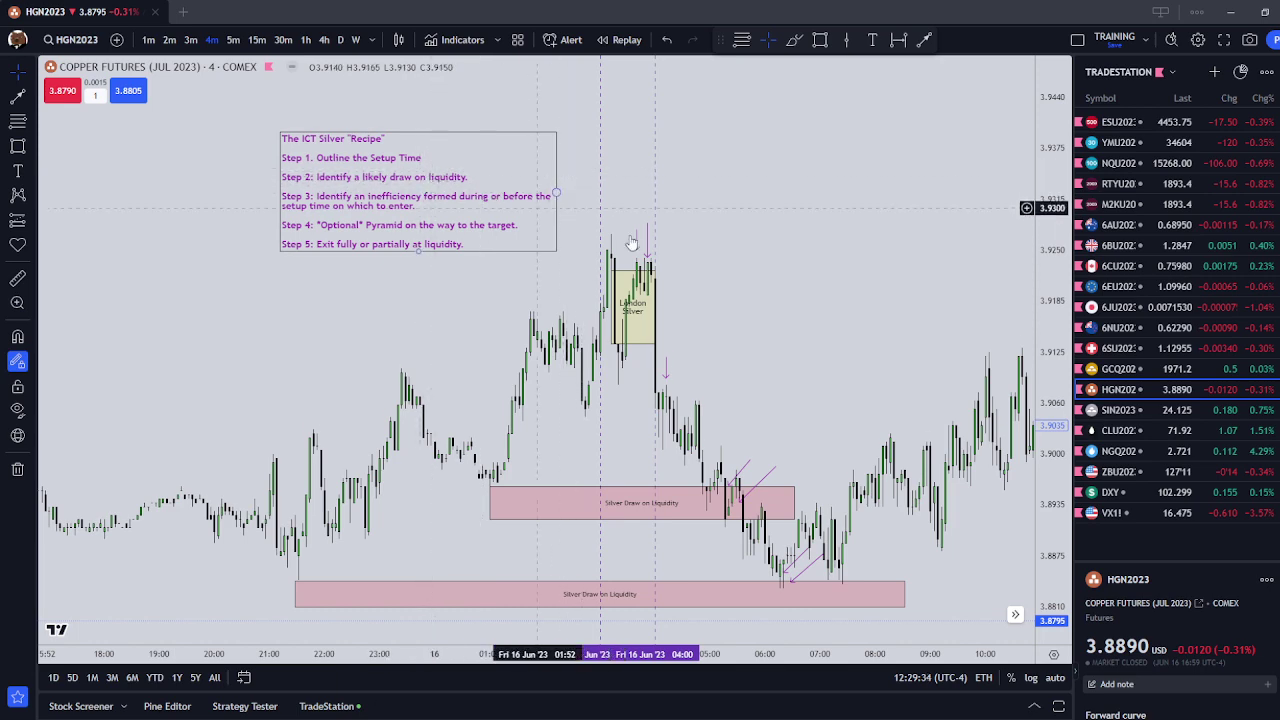
pyautogui.moveTo(614, 158); pyautogui.dragTo(622, 166)
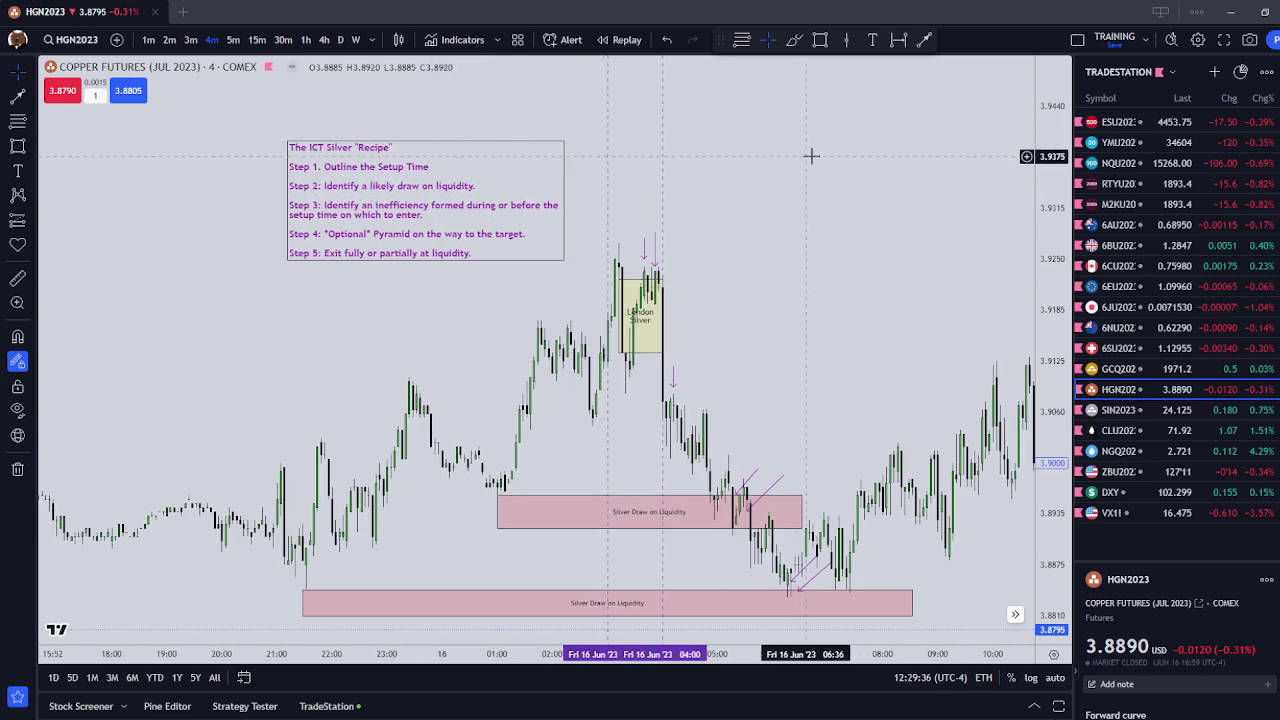
pyautogui.moveTo(860, 197); pyautogui.dragTo(860, 200)
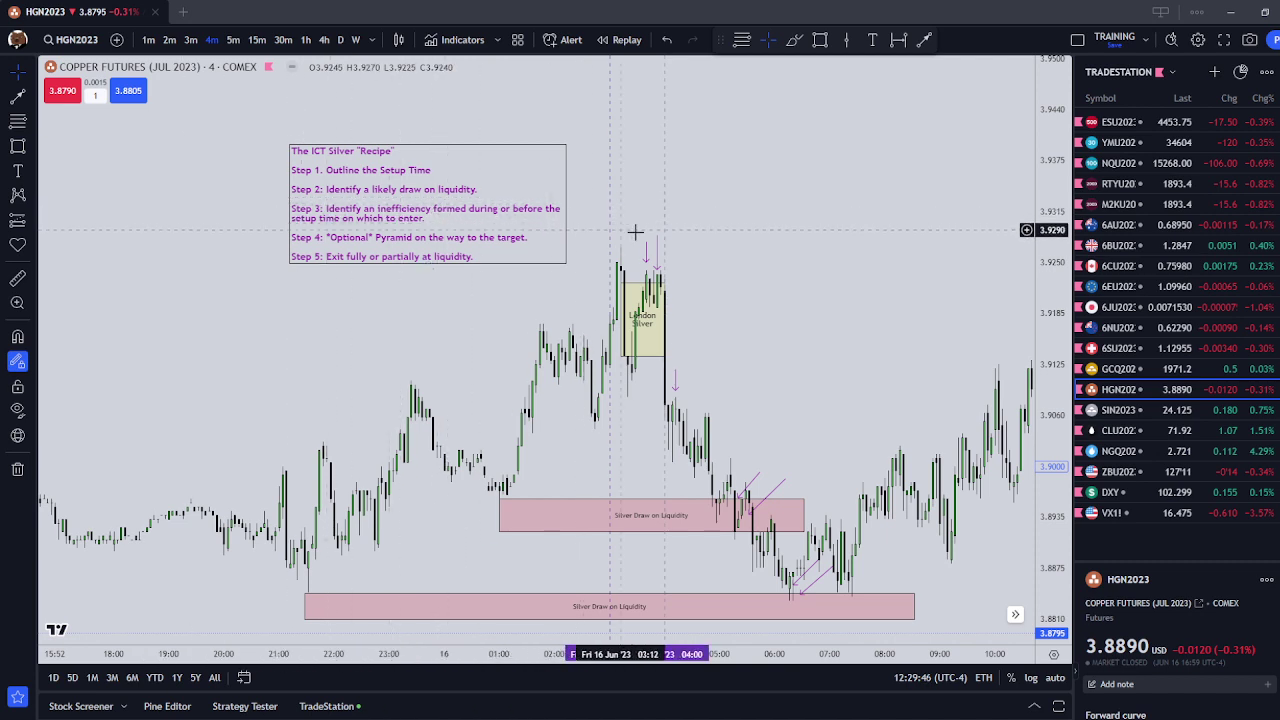
pyautogui.moveTo(740, 331); pyautogui.dragTo(743, 275)
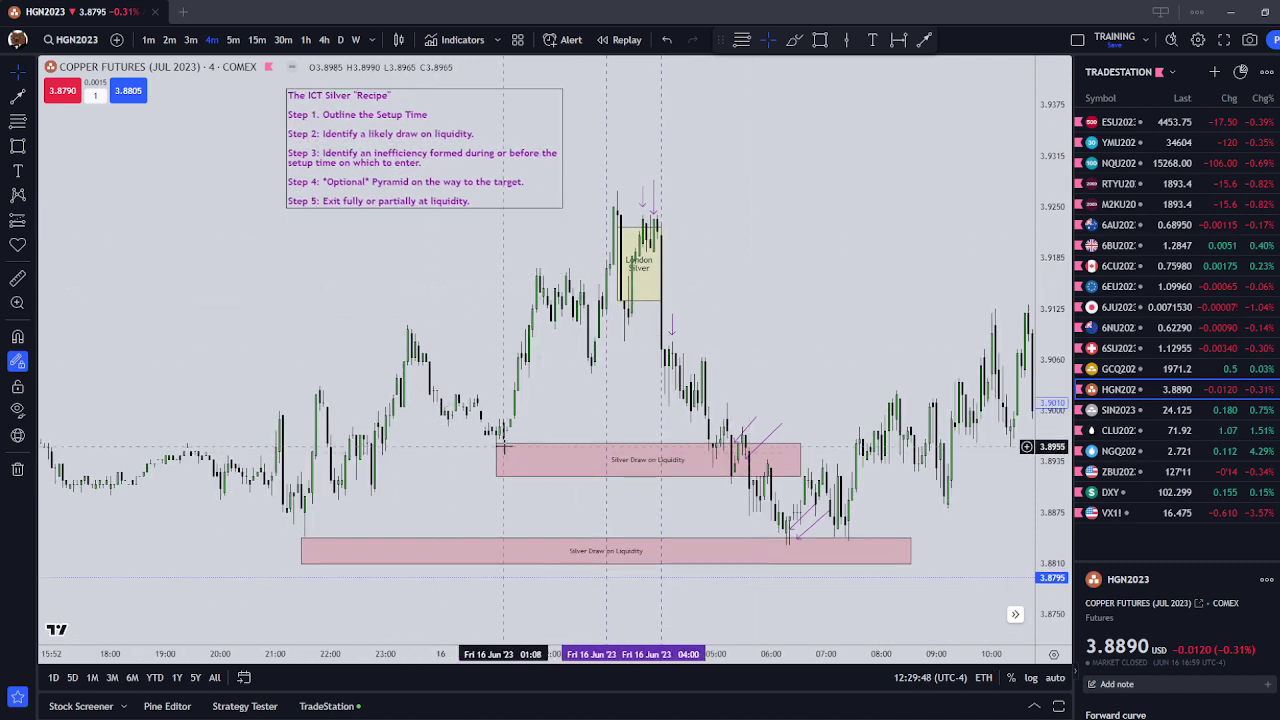
pyautogui.click(469, 463)
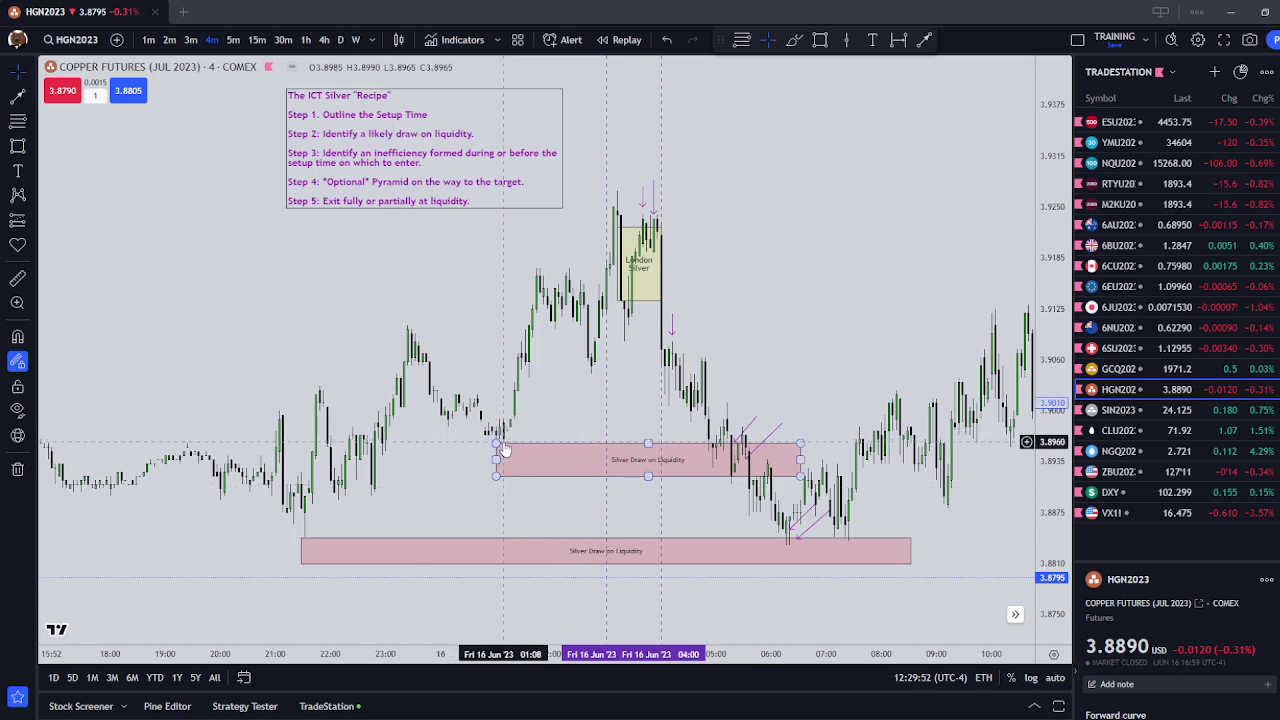
pyautogui.click(345, 555)
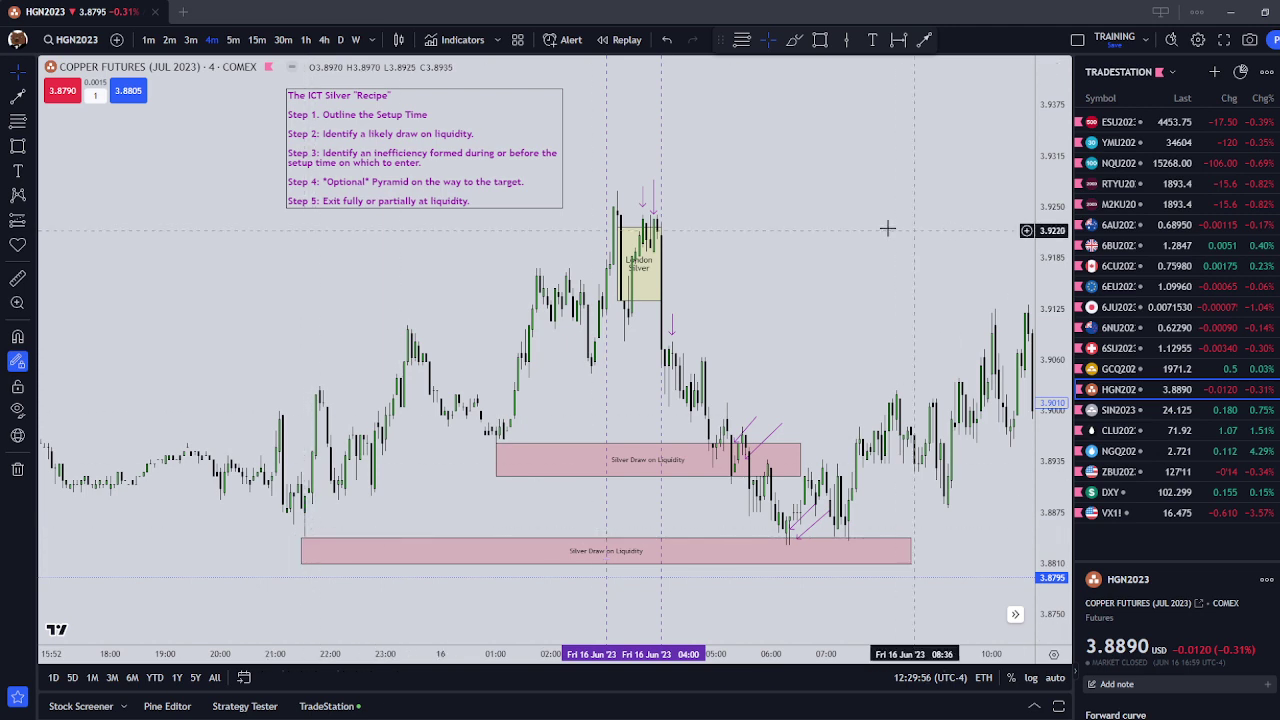
pyautogui.moveTo(887, 227); pyautogui.dragTo(886, 261)
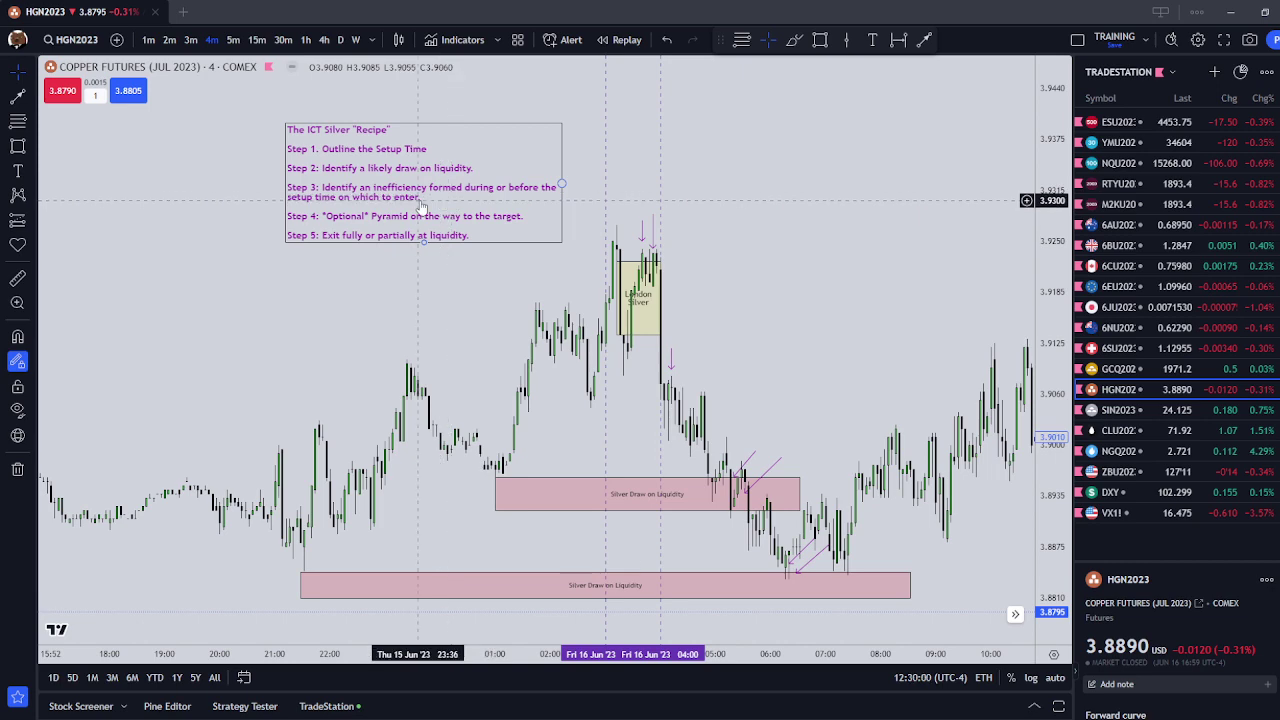
# Extend the London Silver rectangle's left edge back to 02:52
pyautogui.scroll(3, 790, 300)
pyautogui.scroll(4, 740, 303)
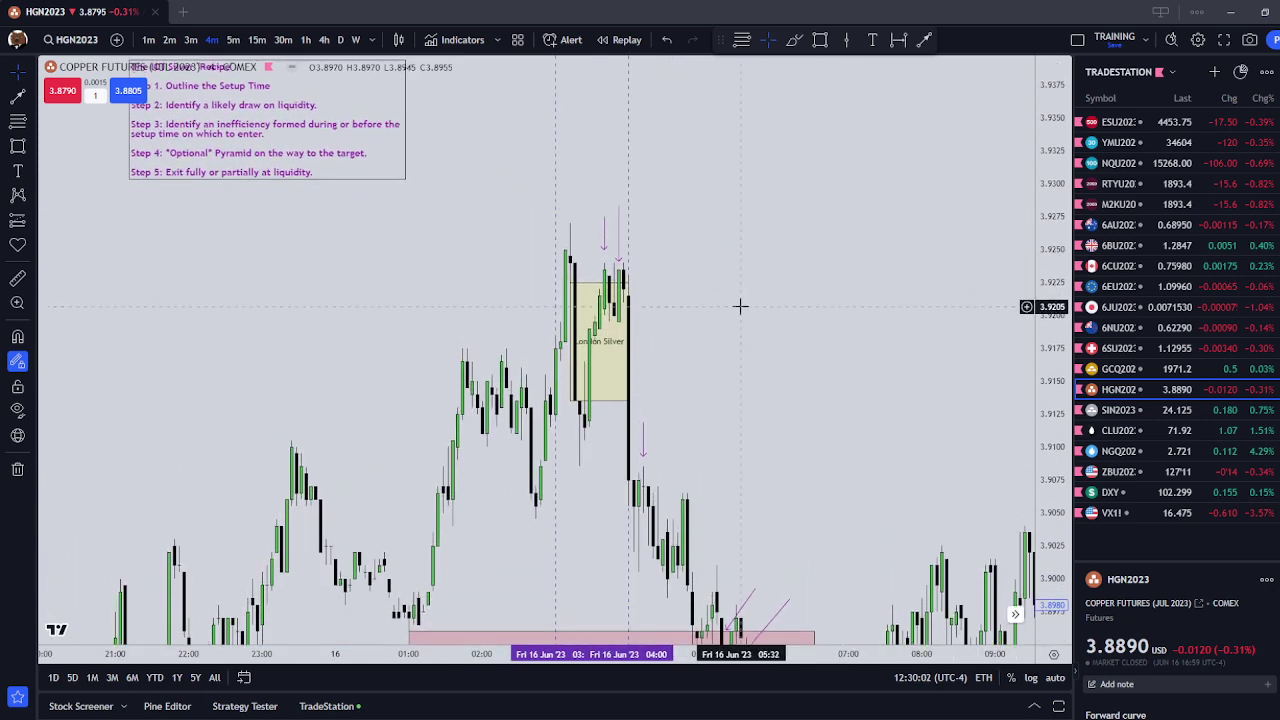
pyautogui.click(612, 390)
pyautogui.moveTo(612, 390); pyautogui.dragTo(588, 391)
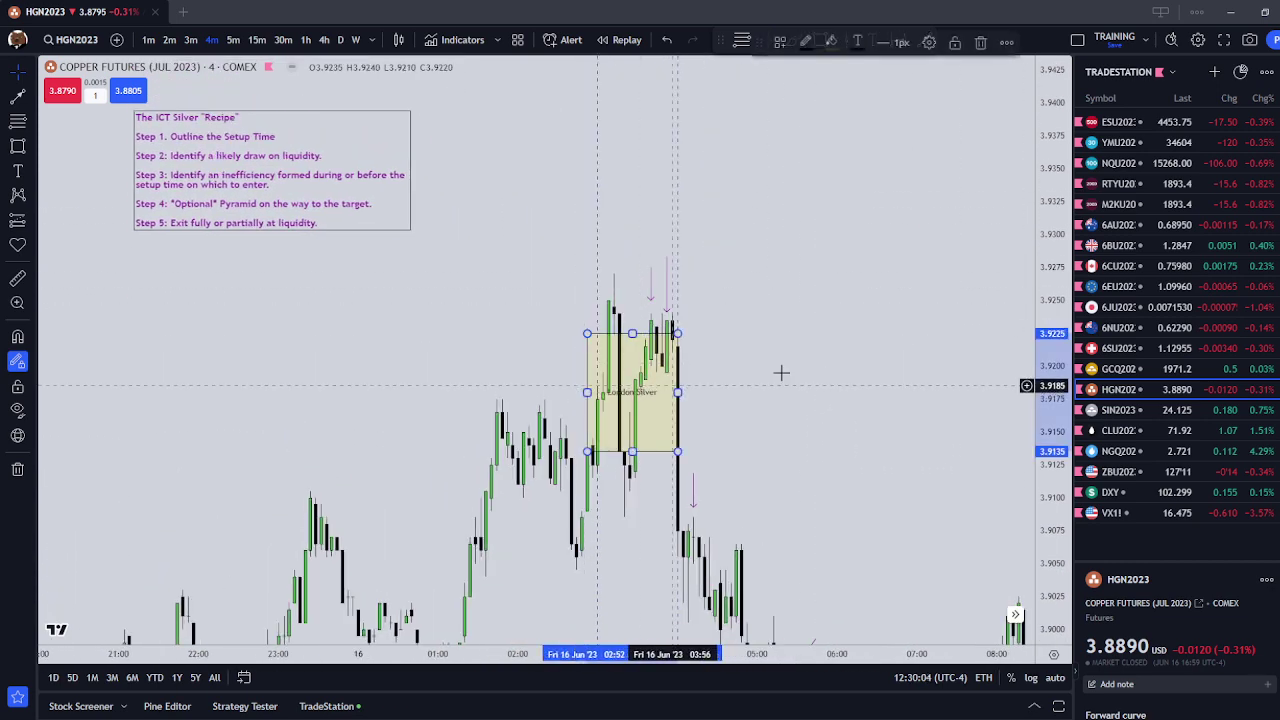
pyautogui.click(780, 371)
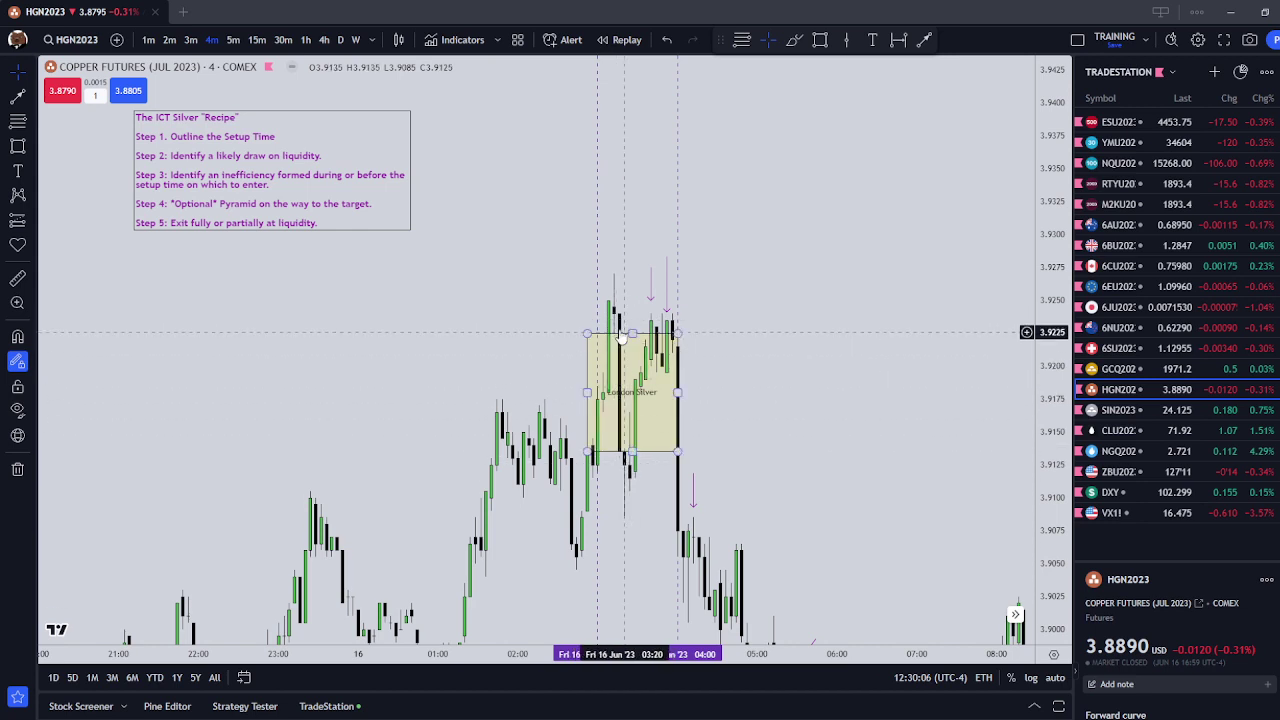
pyautogui.moveTo(757, 353); pyautogui.dragTo(757, 346)
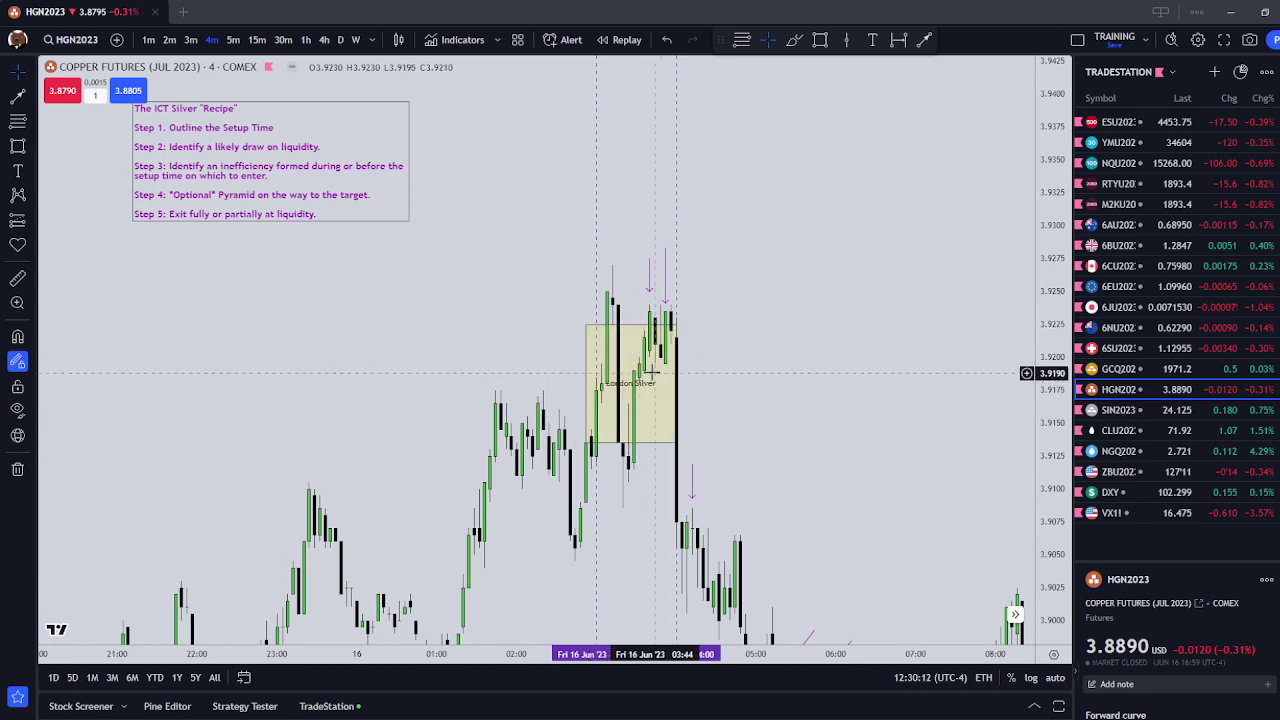
# Examine the decline from the entry arrows at the London Silver box through the pyramid arrow to both liquidity boxes
pyautogui.click(649, 298)
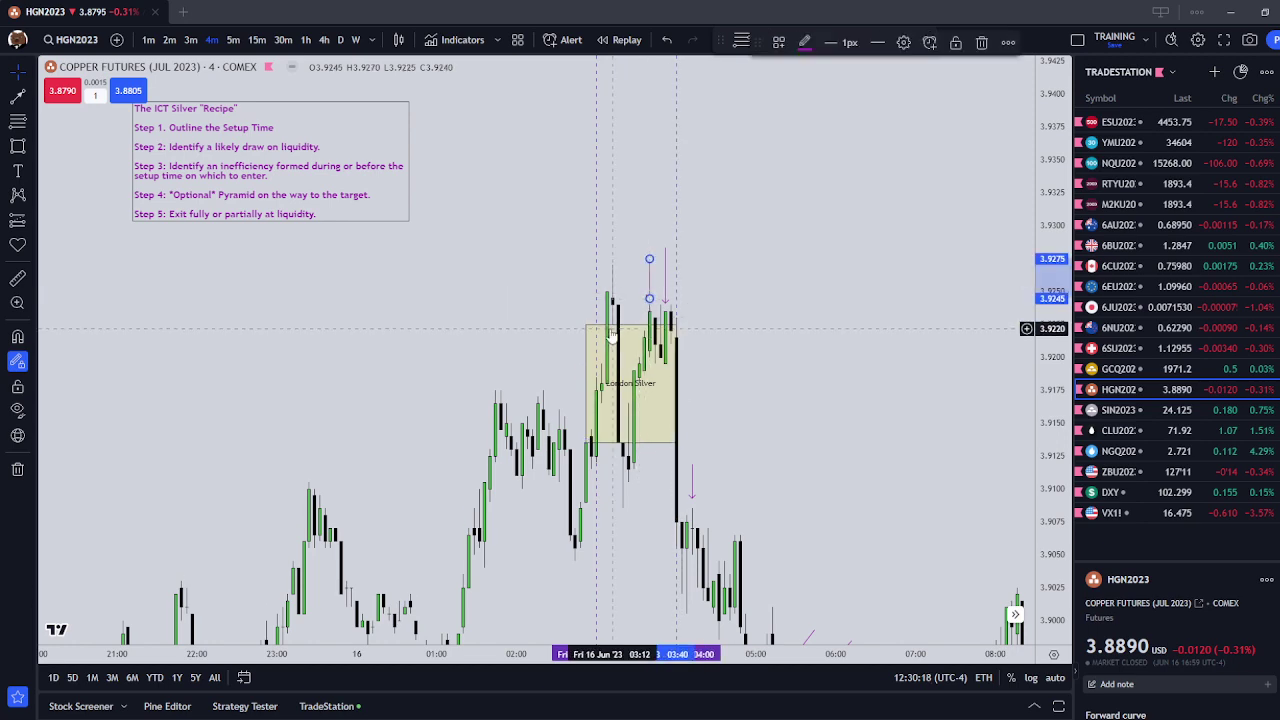
pyautogui.scroll(-2, 803, 346)
pyautogui.moveTo(788, 377); pyautogui.dragTo(754, 297)
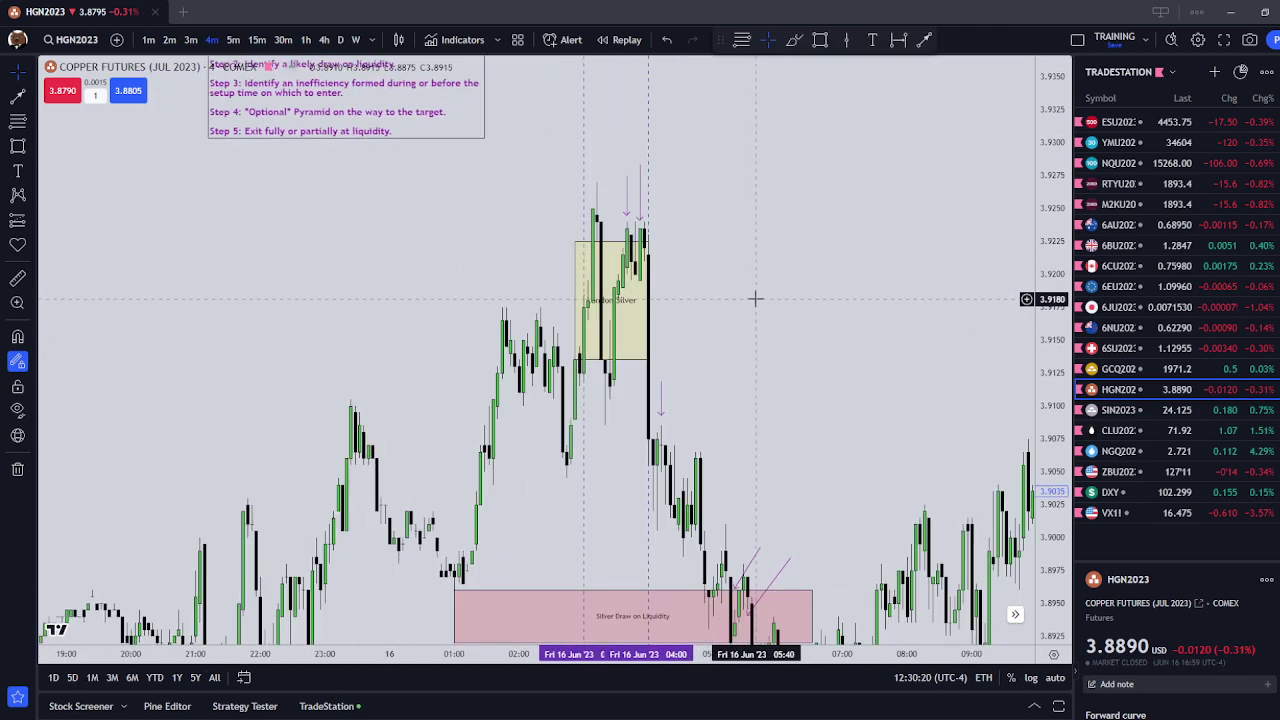
pyautogui.moveTo(1040, 268); pyautogui.dragTo(1048, 351)
pyautogui.moveTo(808, 354); pyautogui.dragTo(812, 320)
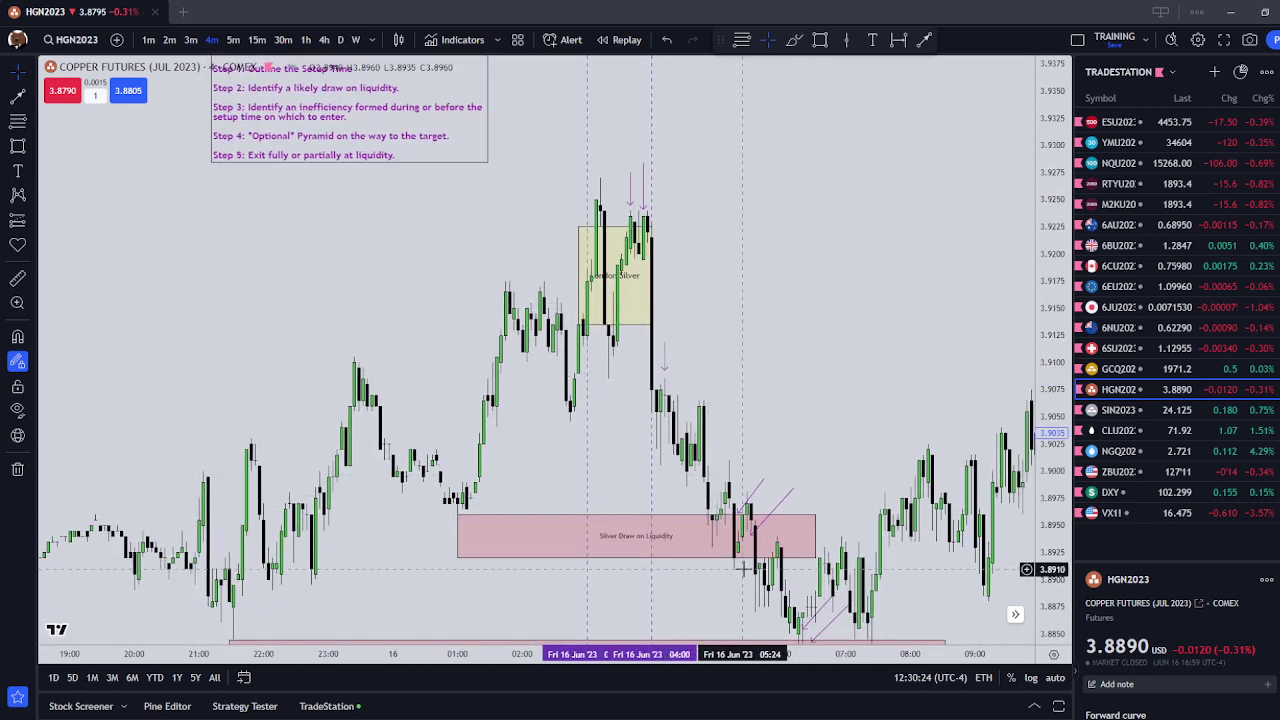
pyautogui.scroll(-2, 806, 335)
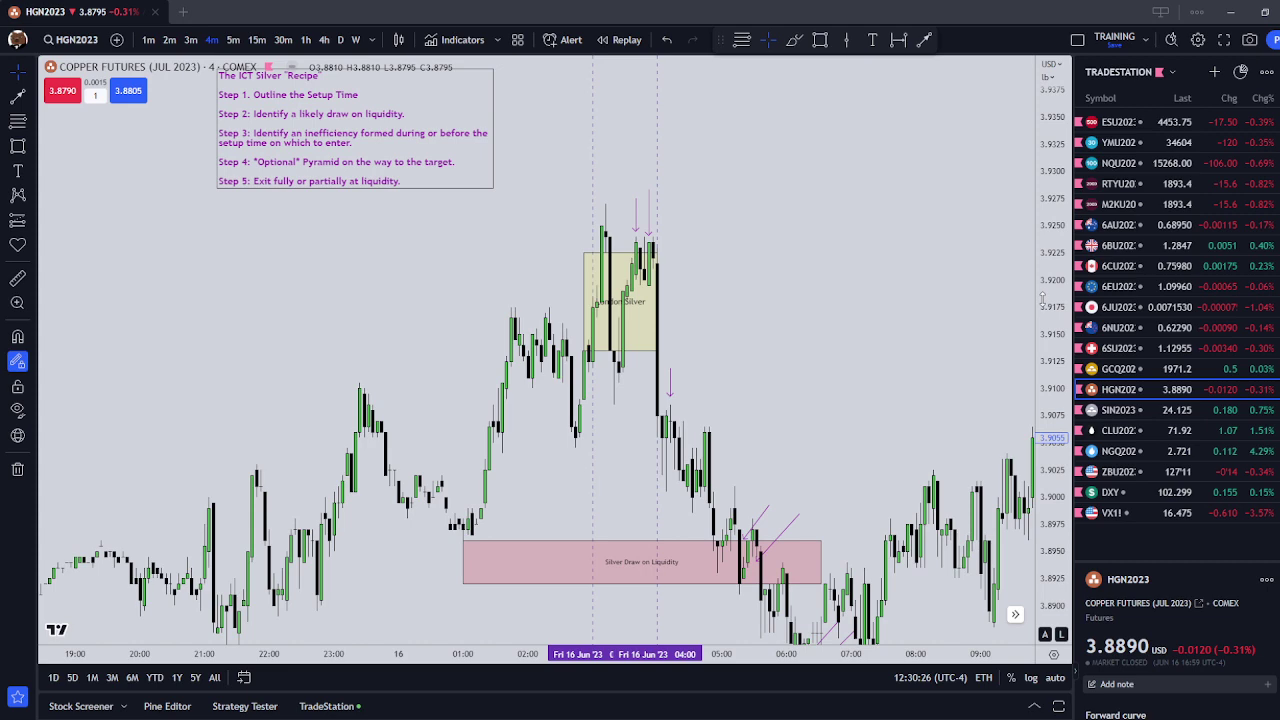
pyautogui.moveTo(890, 315); pyautogui.dragTo(864, 277)
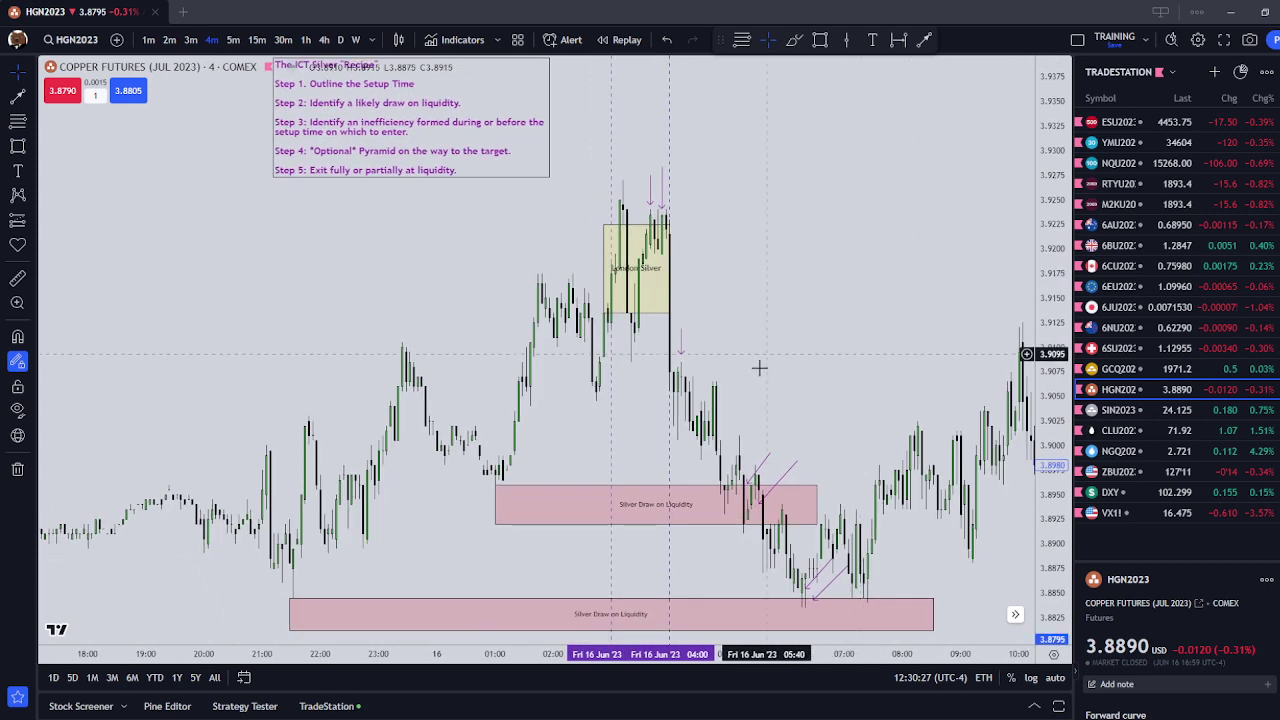
pyautogui.click(697, 513)
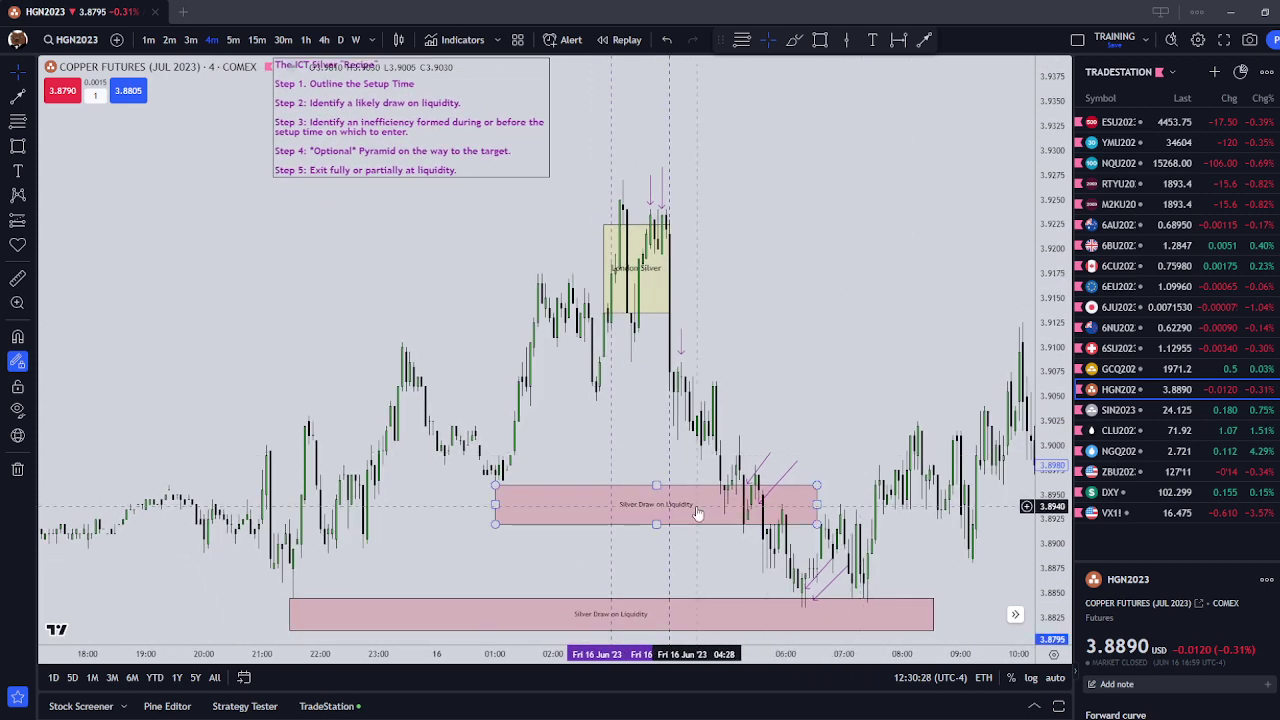
pyautogui.click(693, 358)
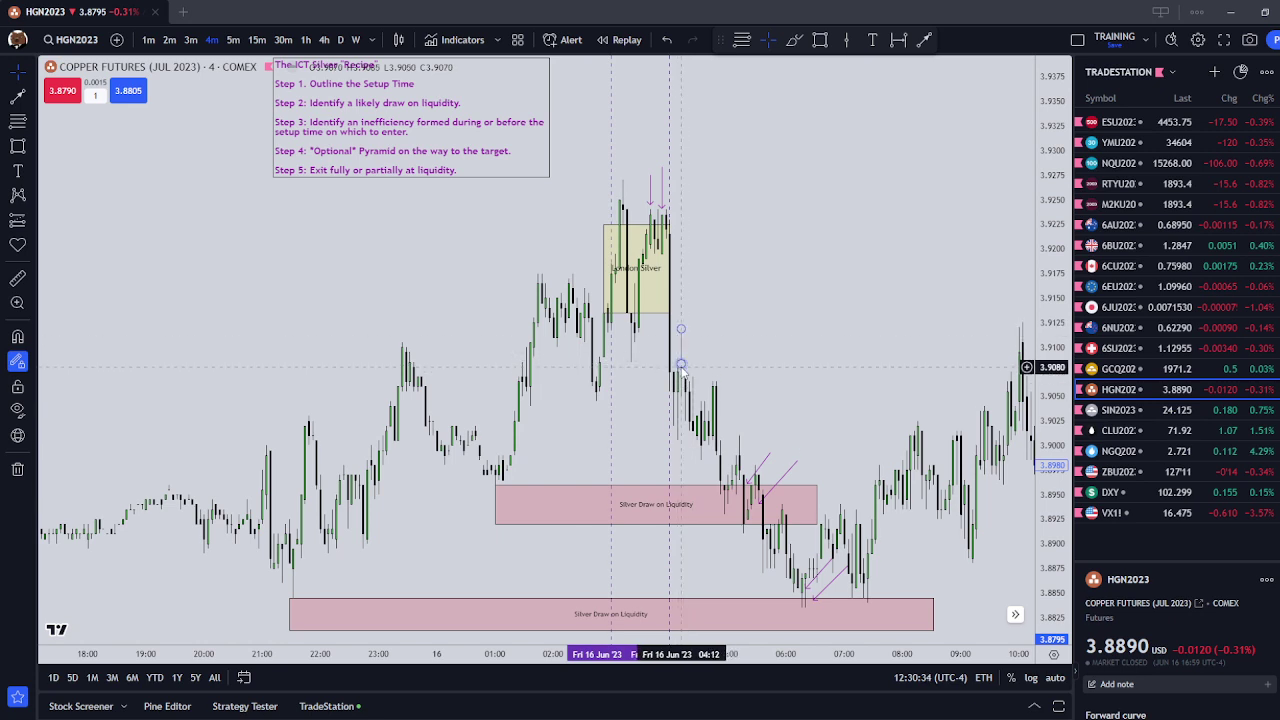
pyautogui.moveTo(756, 368); pyautogui.dragTo(754, 360)
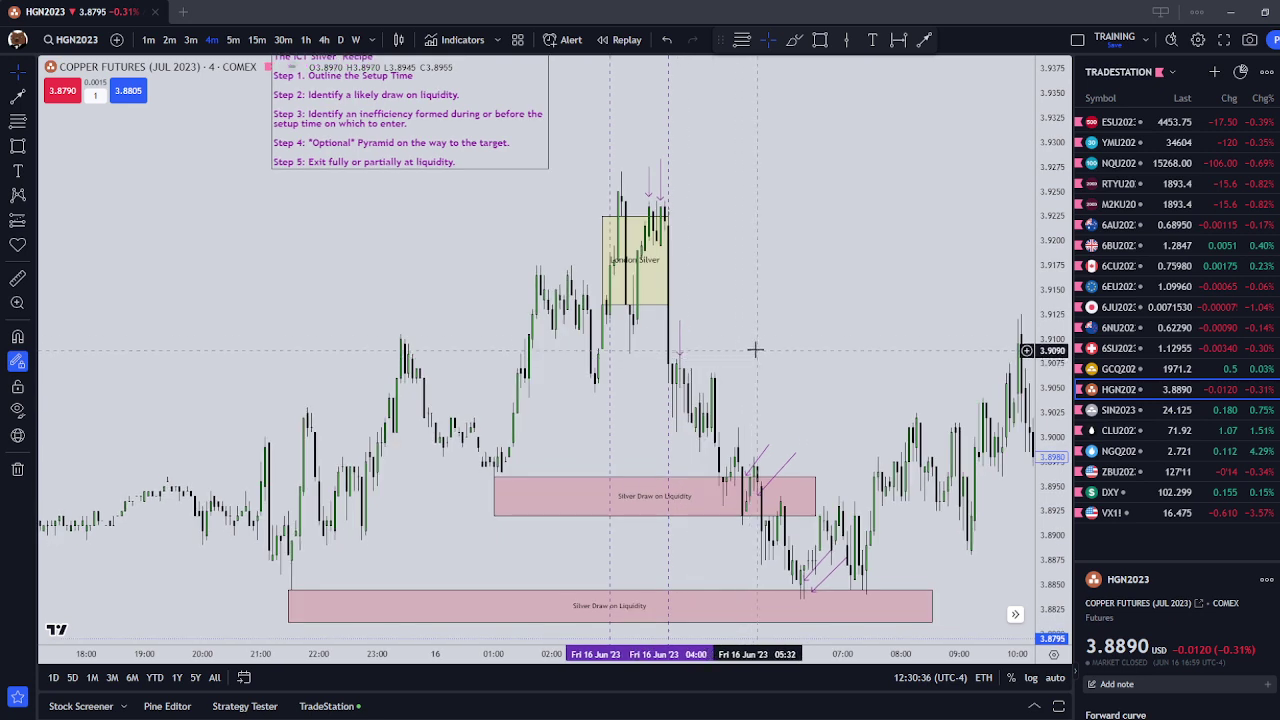
pyautogui.moveTo(799, 245); pyautogui.dragTo(778, 212)
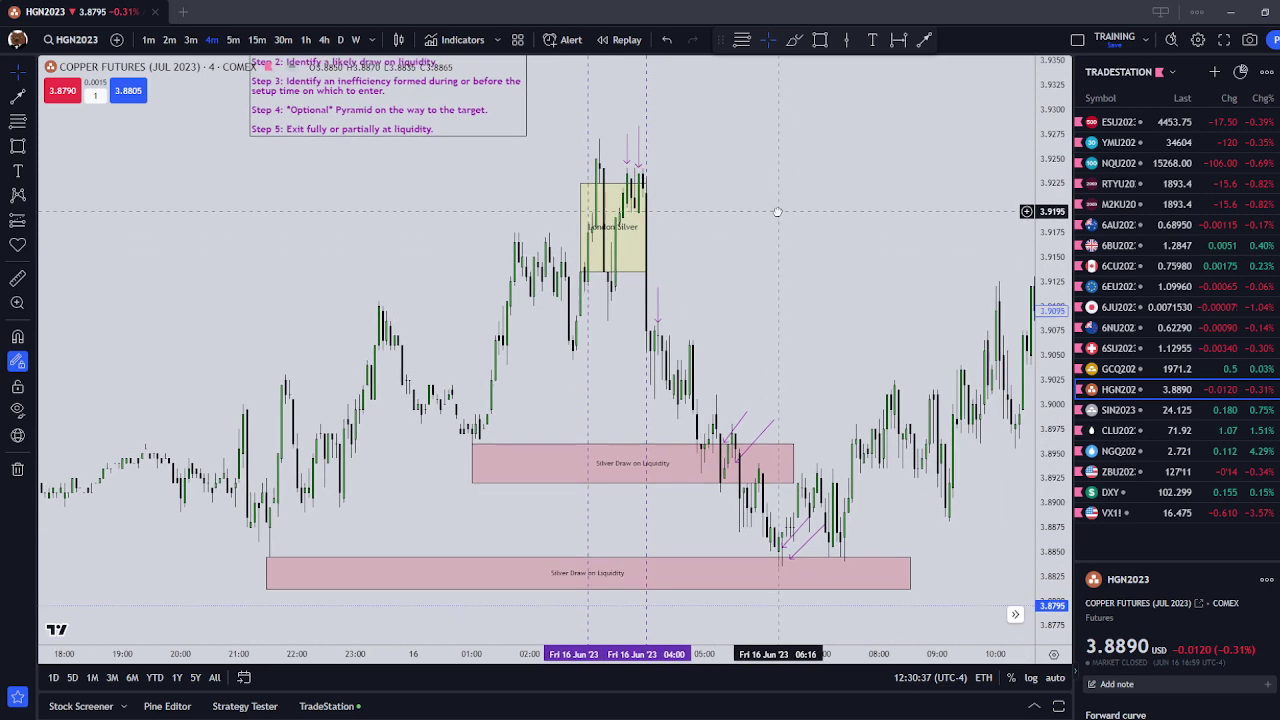
# Extend the upper Silver Draw on Liquidity rectangle's left edge back to 00:24
pyautogui.click(724, 455)
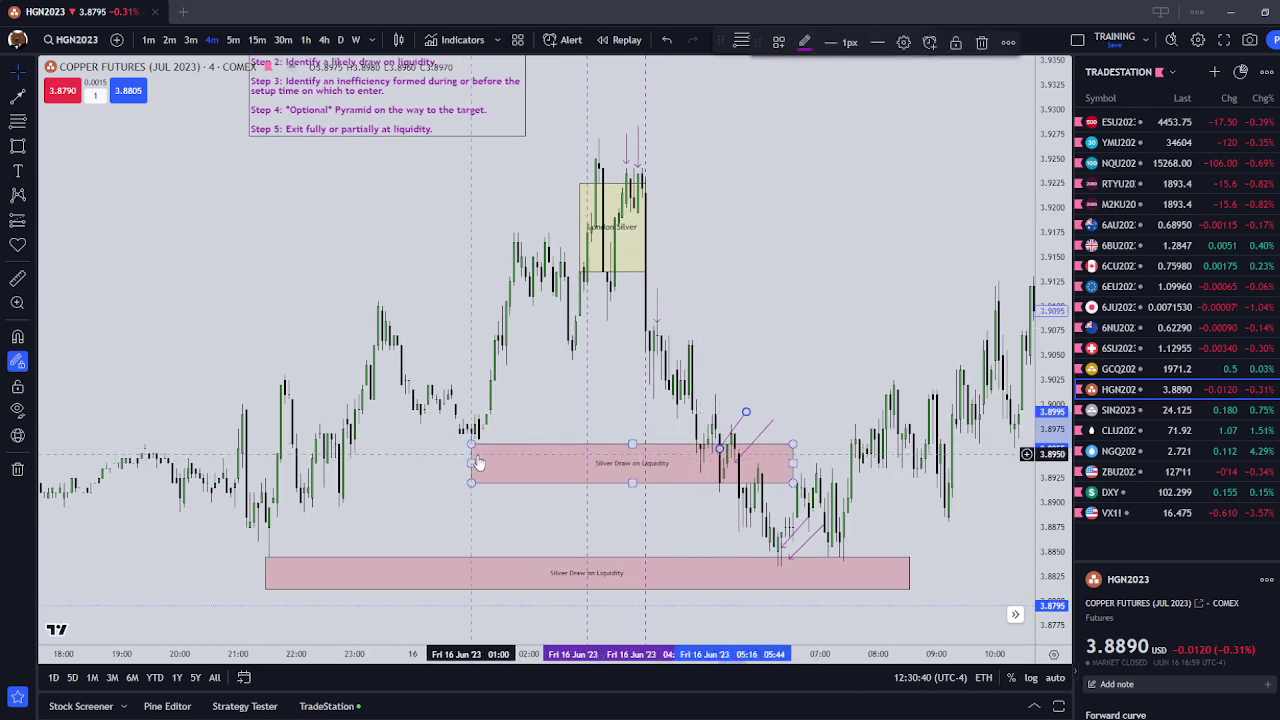
pyautogui.moveTo(471, 465); pyautogui.dragTo(437, 465)
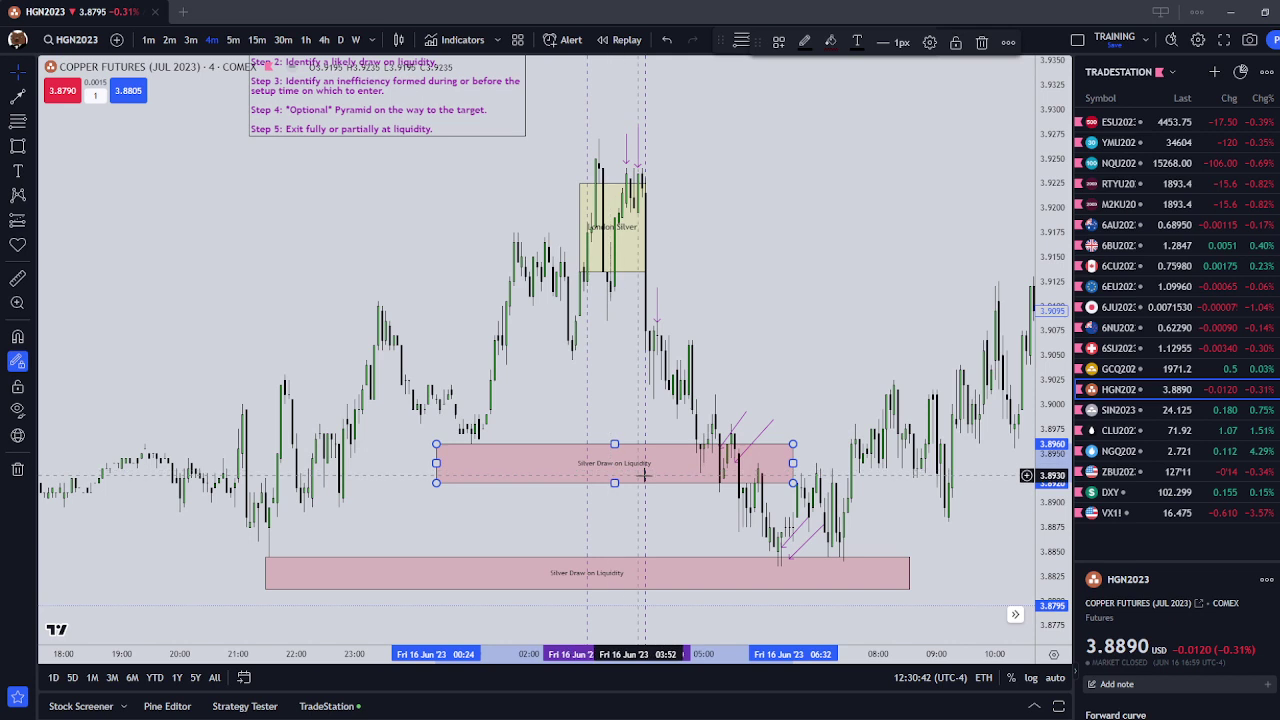
pyautogui.moveTo(825, 306); pyautogui.dragTo(827, 294)
pyautogui.scroll(-1, 827, 294)
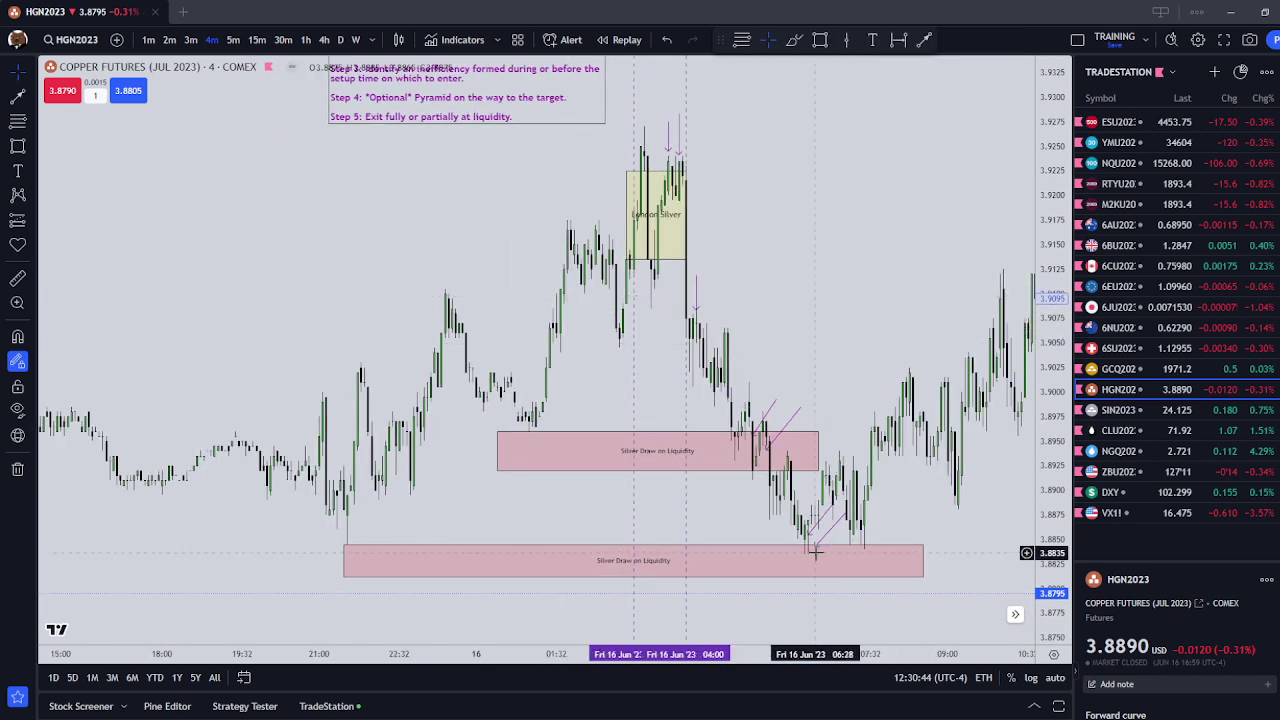
# Lower the ICT Silver "Recipe" text note slightly so its last lines sit level with the entry arrows at the London Silver box
pyautogui.click(391, 553)
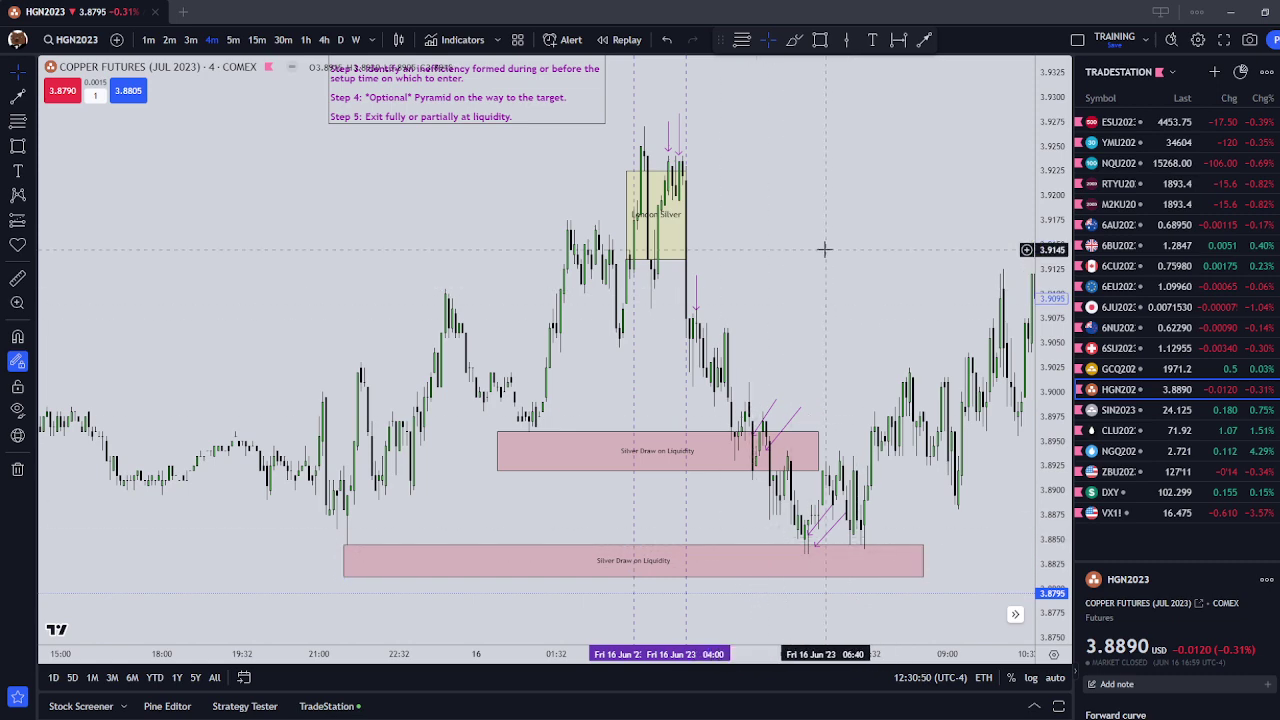
pyautogui.moveTo(932, 256); pyautogui.dragTo(920, 312)
pyautogui.moveTo(1065, 207); pyautogui.dragTo(1060, 262)
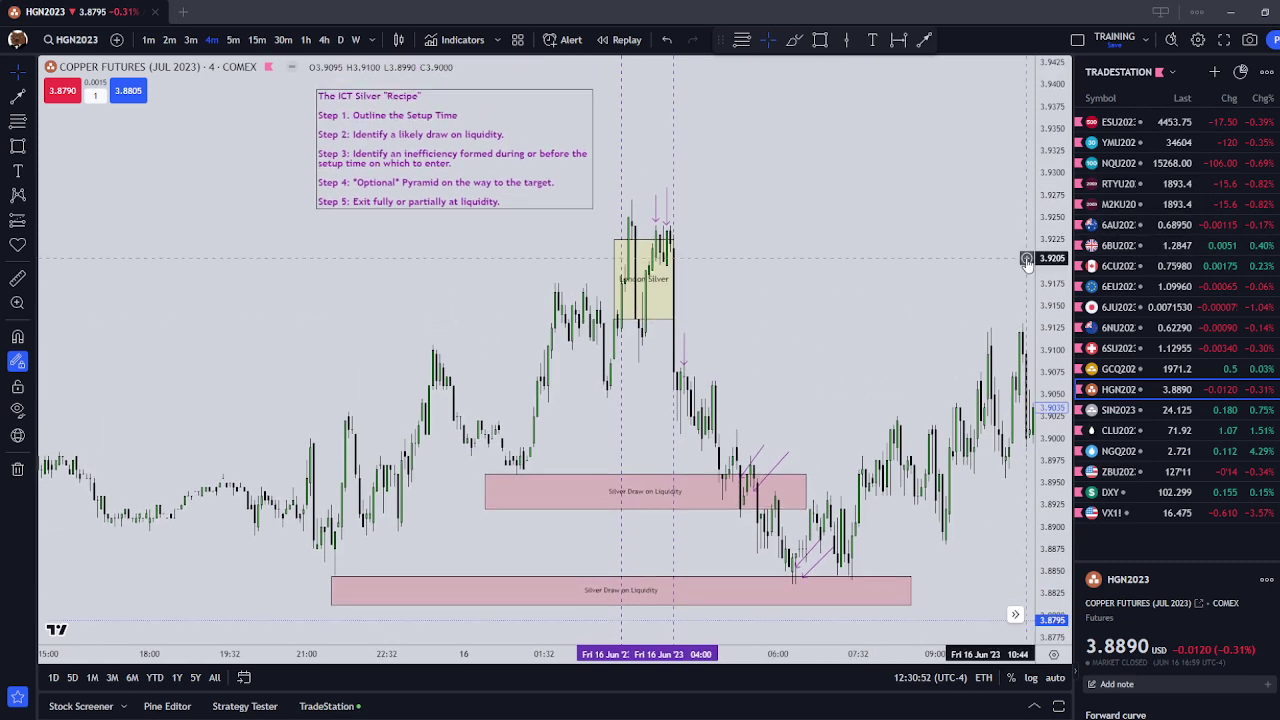
pyautogui.moveTo(935, 244); pyautogui.dragTo(833, 260)
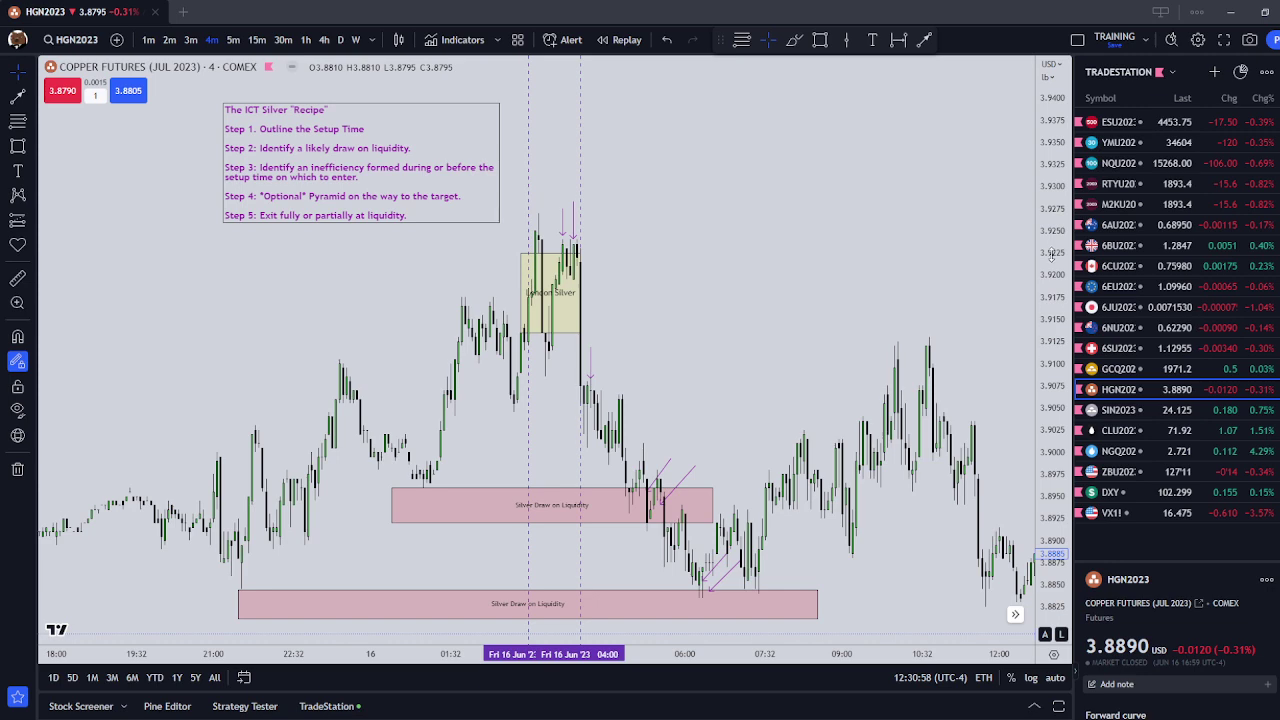
pyautogui.moveTo(737, 209); pyautogui.dragTo(781, 214)
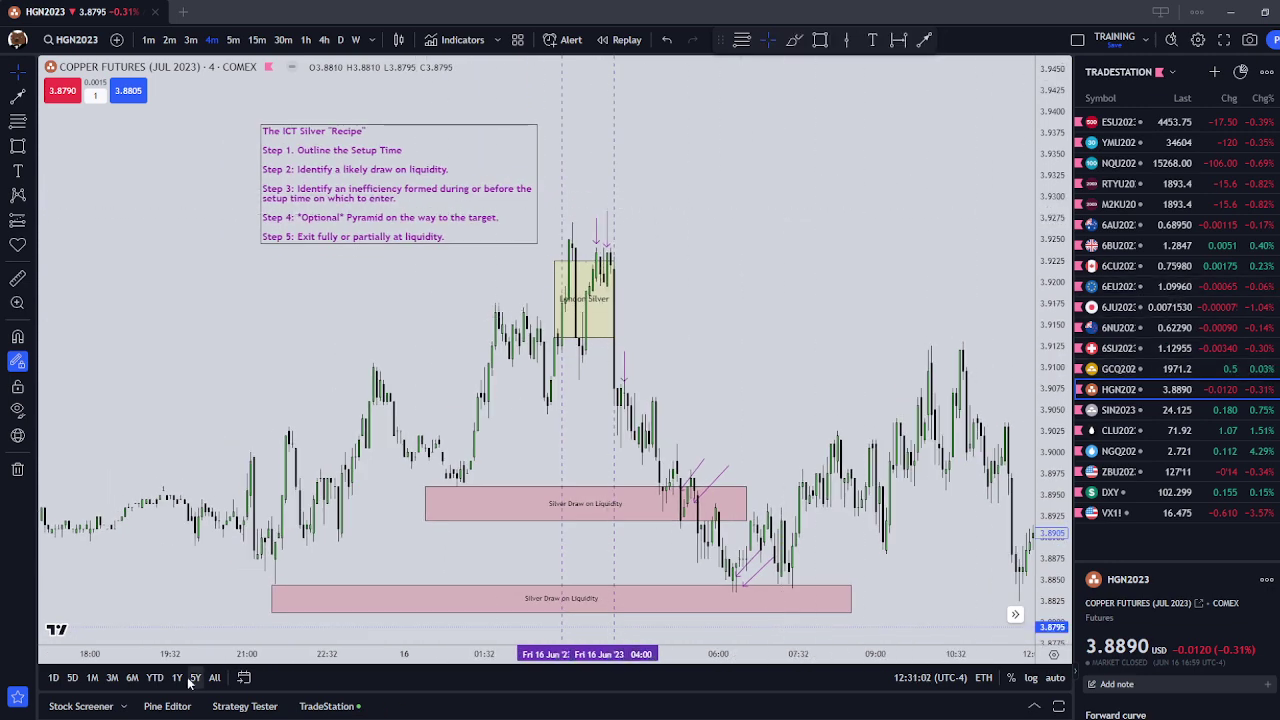
pyautogui.moveTo(774, 363); pyautogui.dragTo(788, 370)
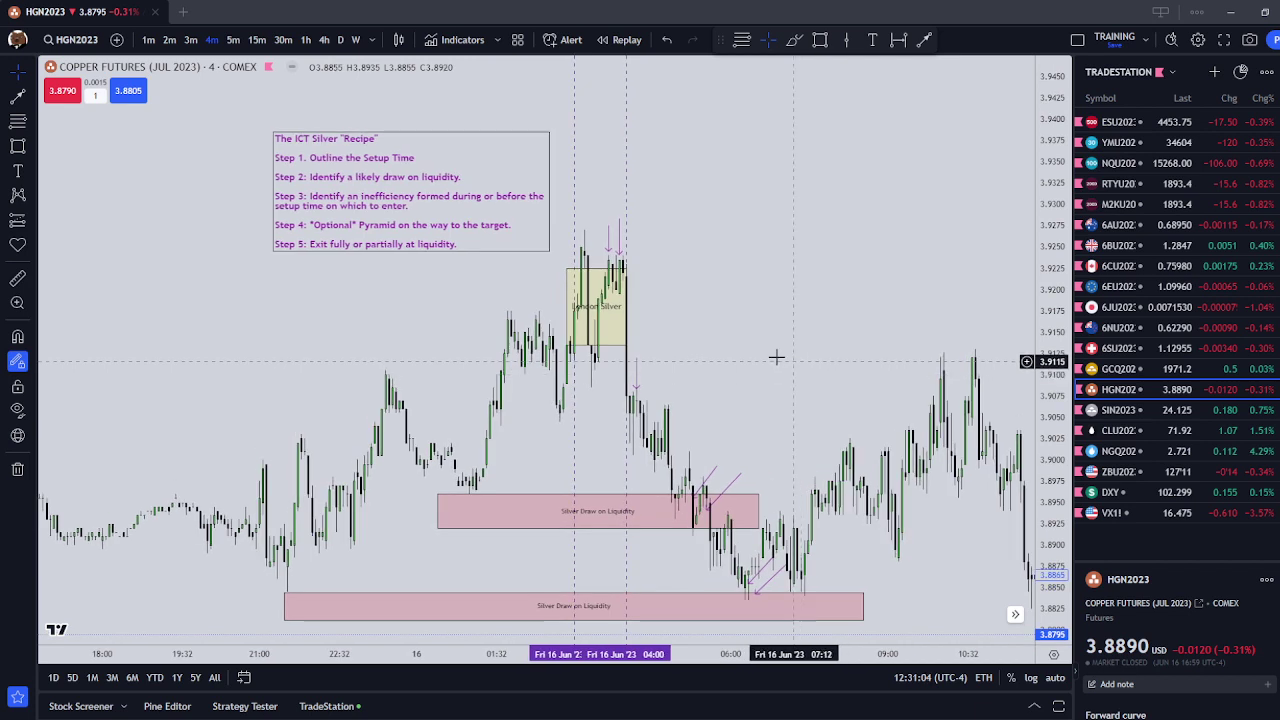
pyautogui.moveTo(347, 211); pyautogui.dragTo(348, 223)
pyautogui.click(766, 229)
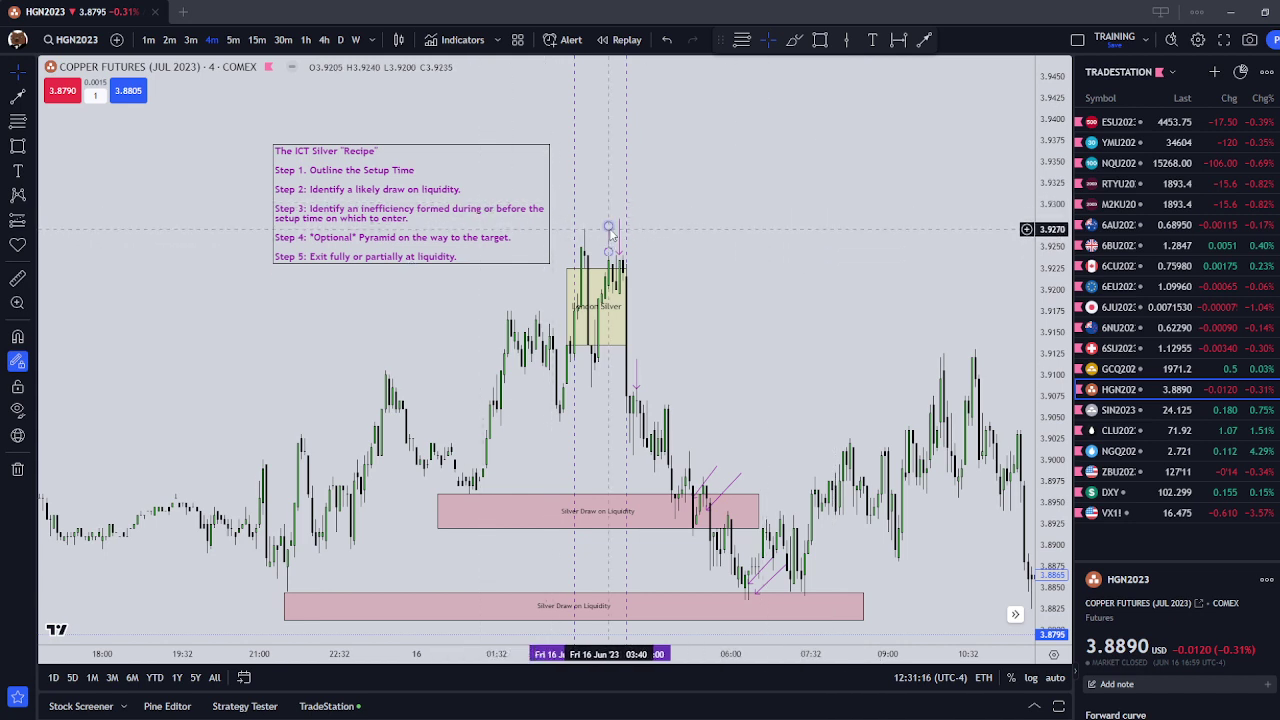
pyautogui.scroll(-1, 610, 222)
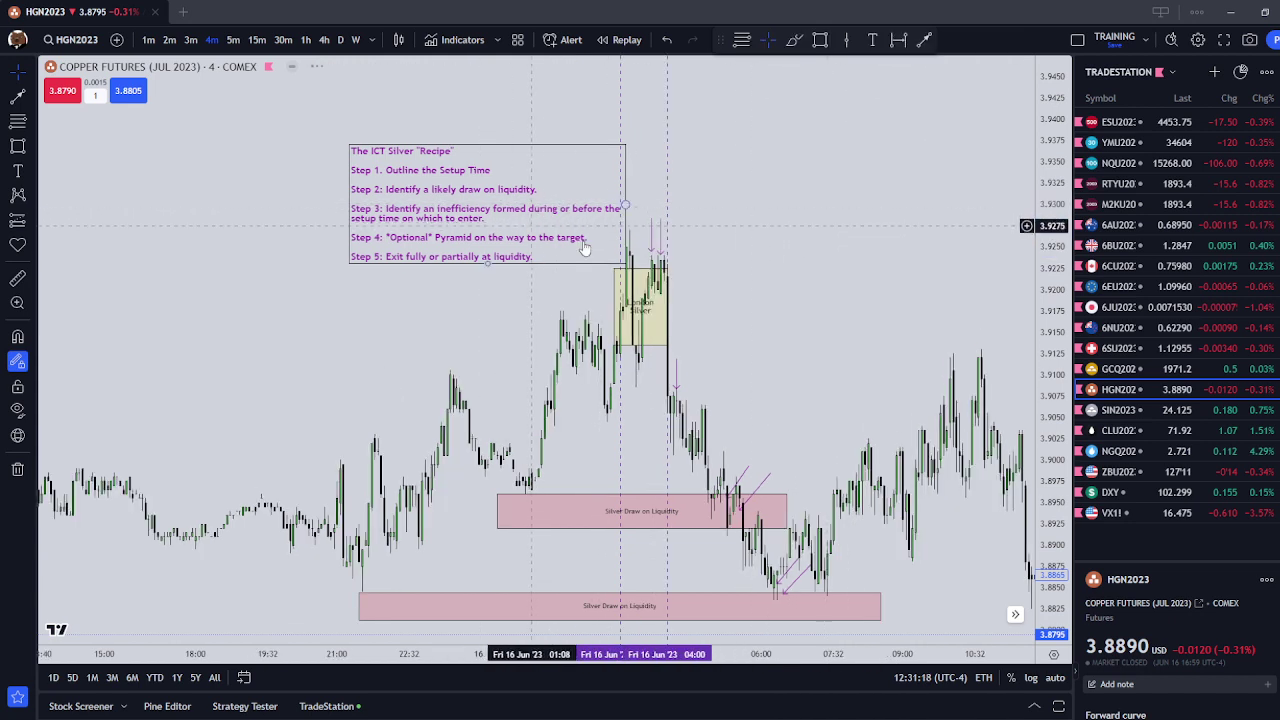